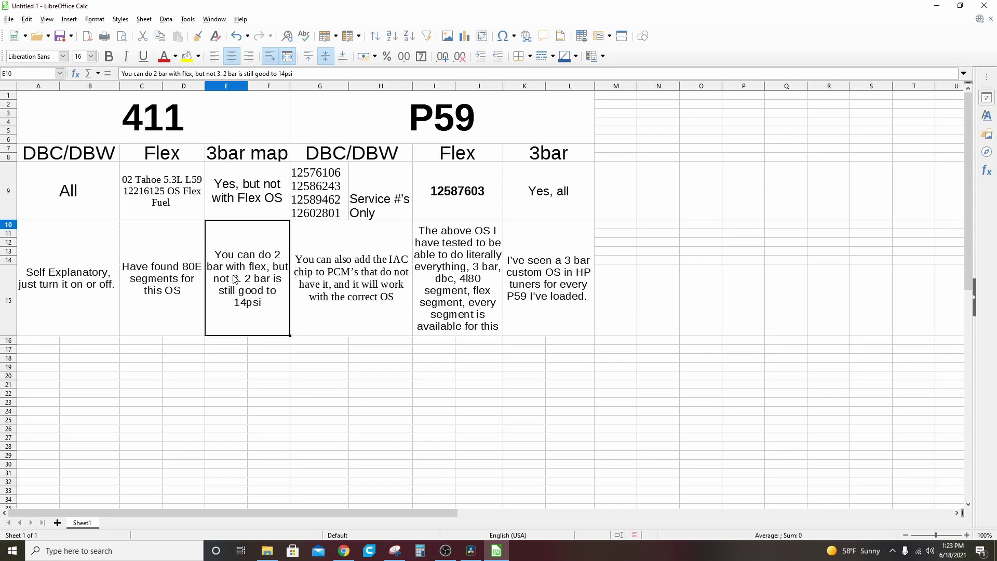
pyautogui.click(234, 195)
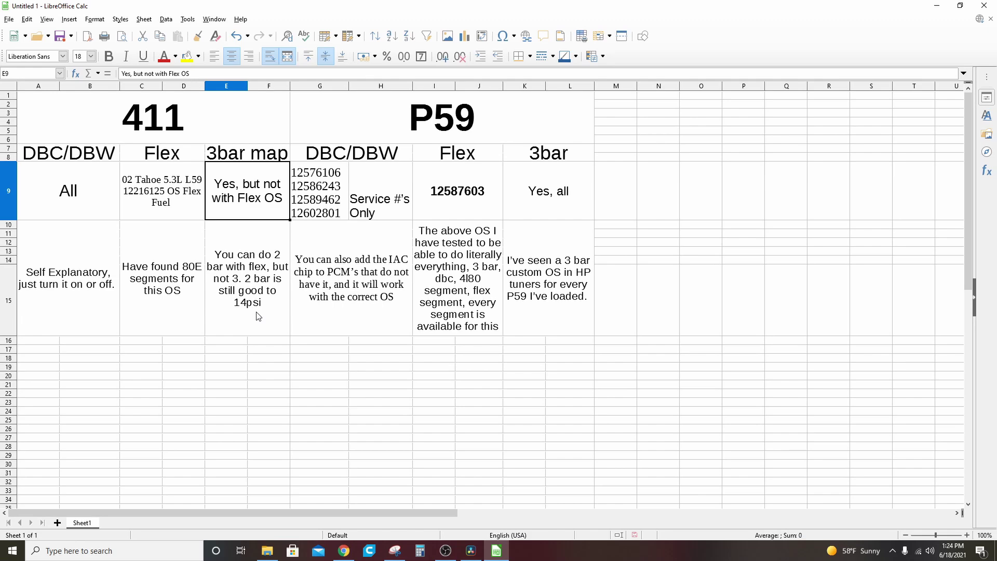
pyautogui.click(89, 124)
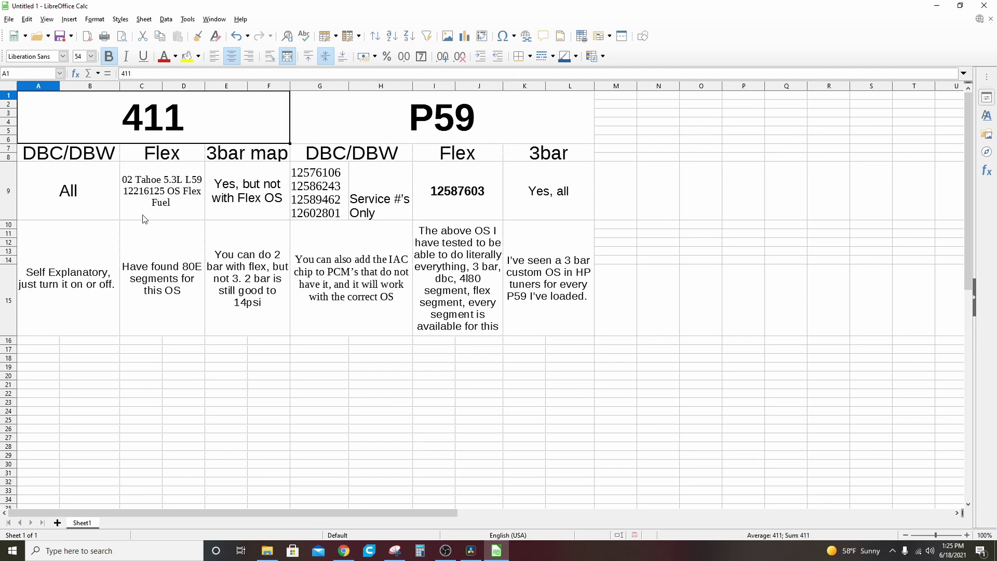
pyautogui.click(43, 198)
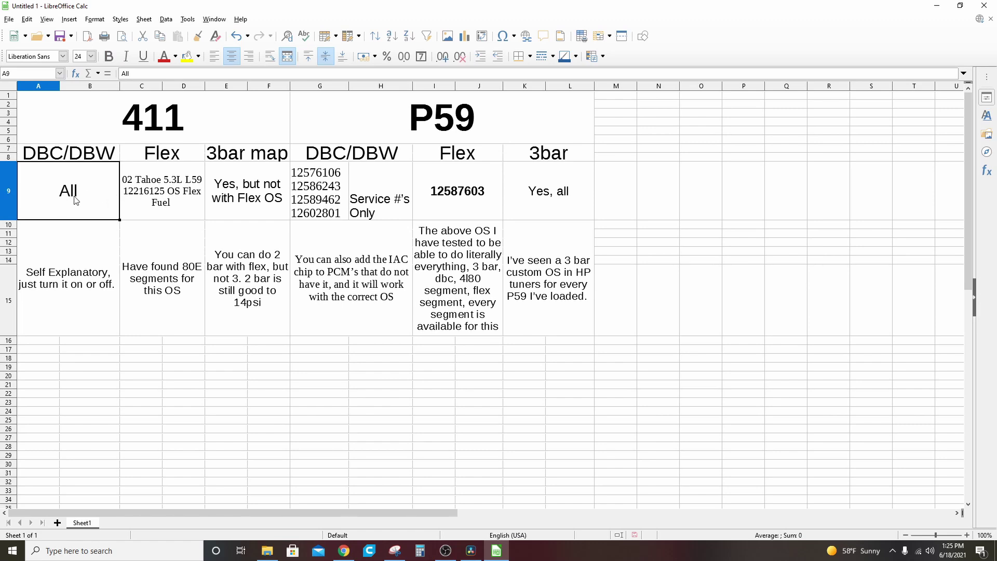
pyautogui.click(245, 122)
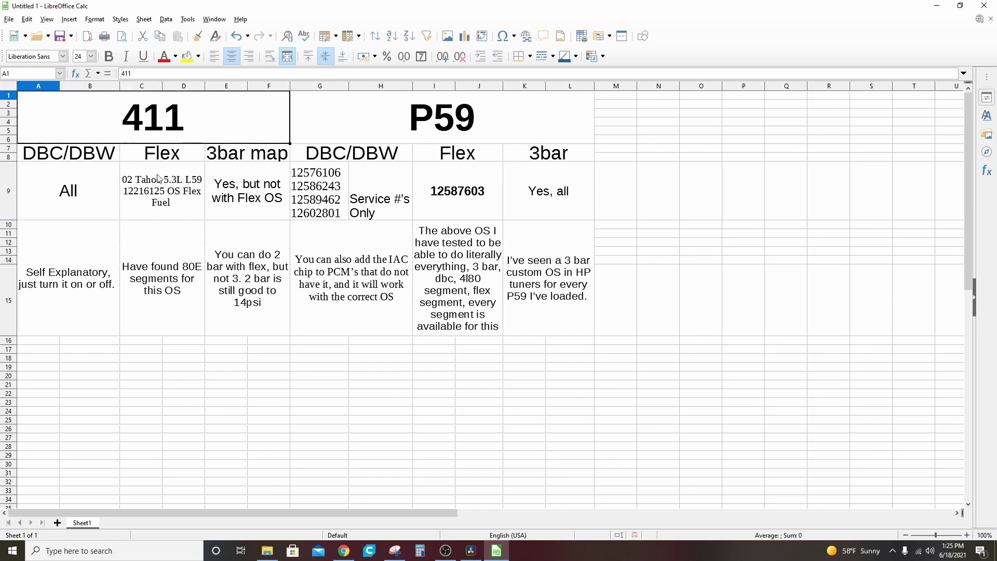
pyautogui.click(95, 200)
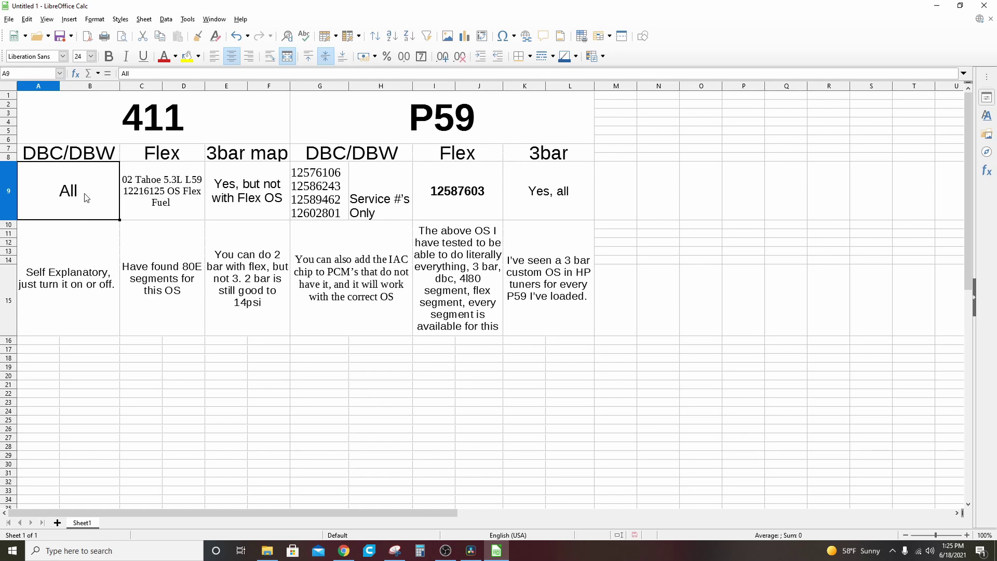
pyautogui.click(70, 259)
pyautogui.click(89, 208)
pyautogui.click(162, 212)
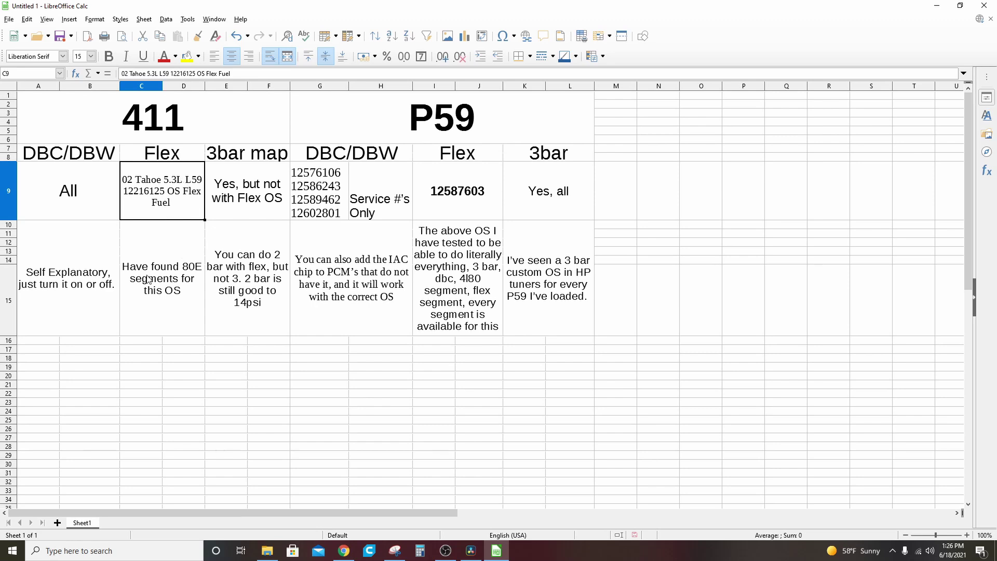
pyautogui.click(163, 253)
pyautogui.click(174, 214)
pyautogui.click(49, 190)
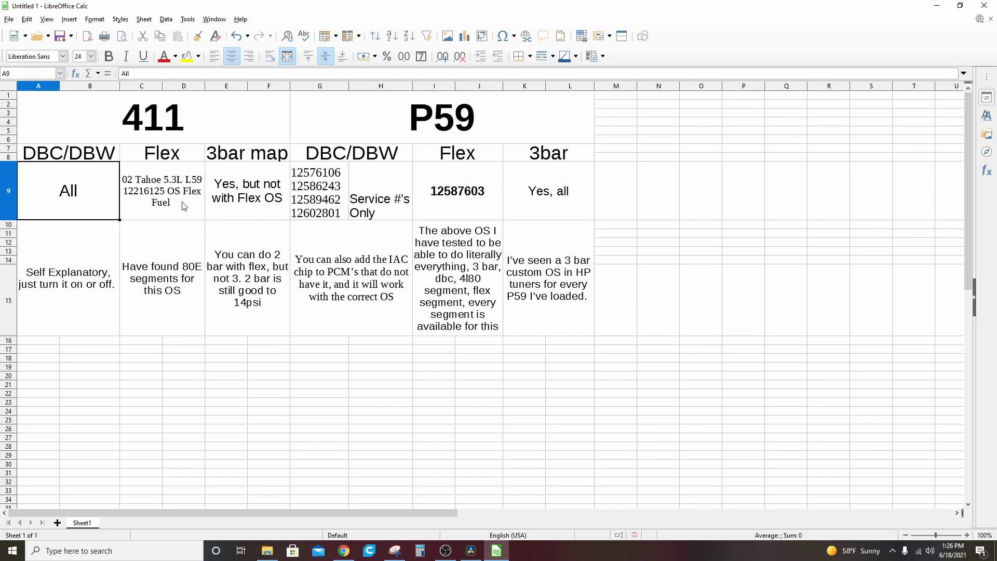
pyautogui.click(153, 180)
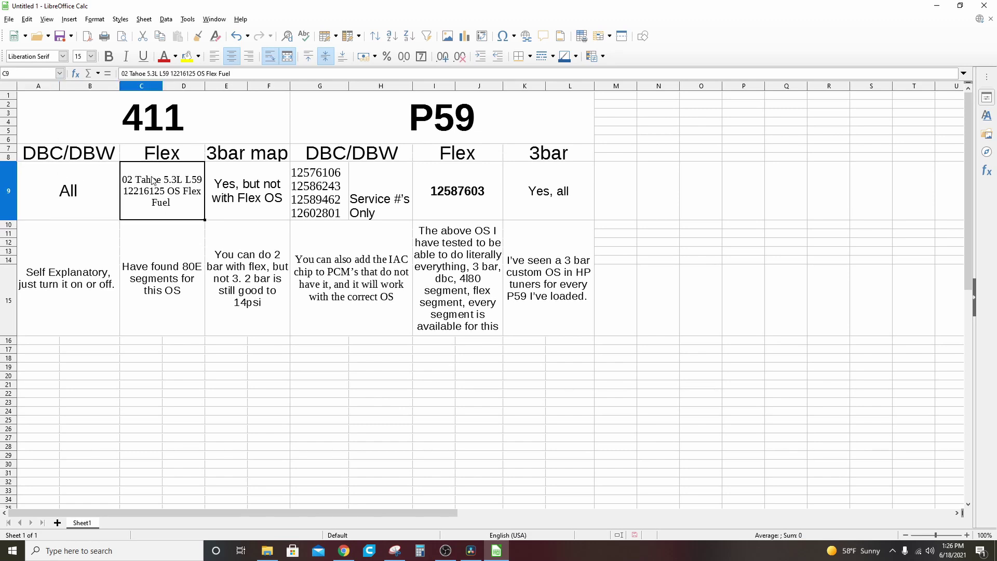
pyautogui.click(229, 169)
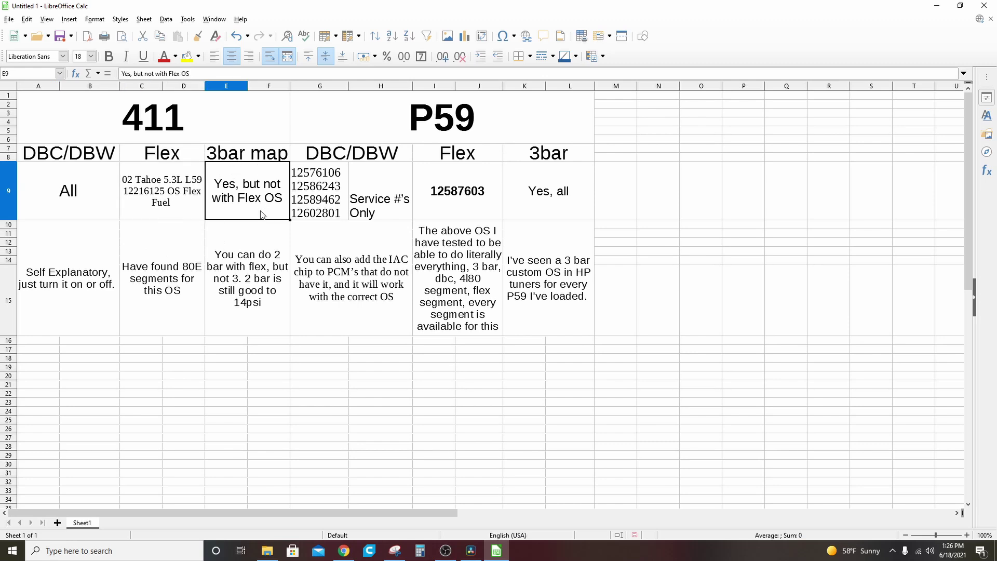
pyautogui.click(175, 207)
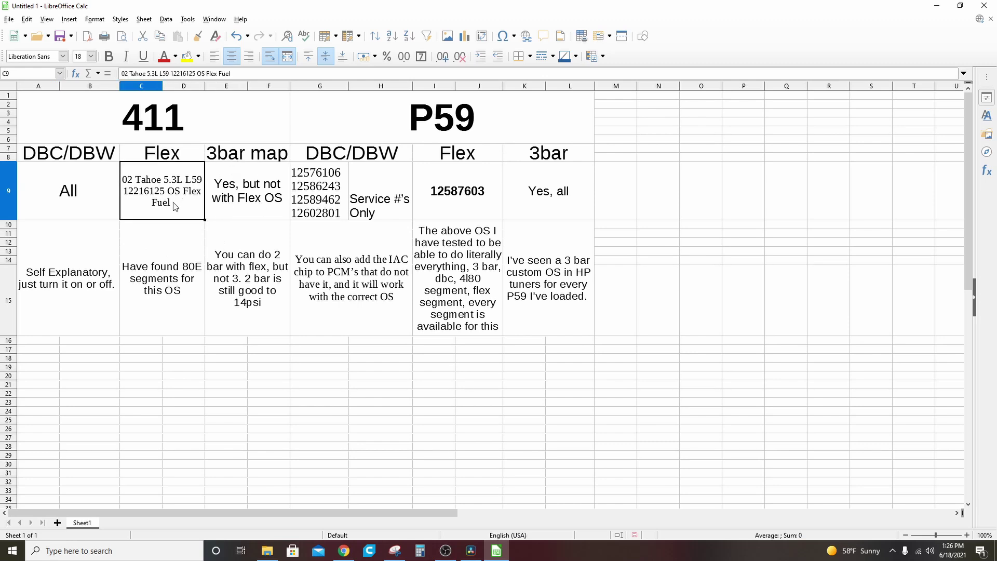
pyautogui.click(230, 210)
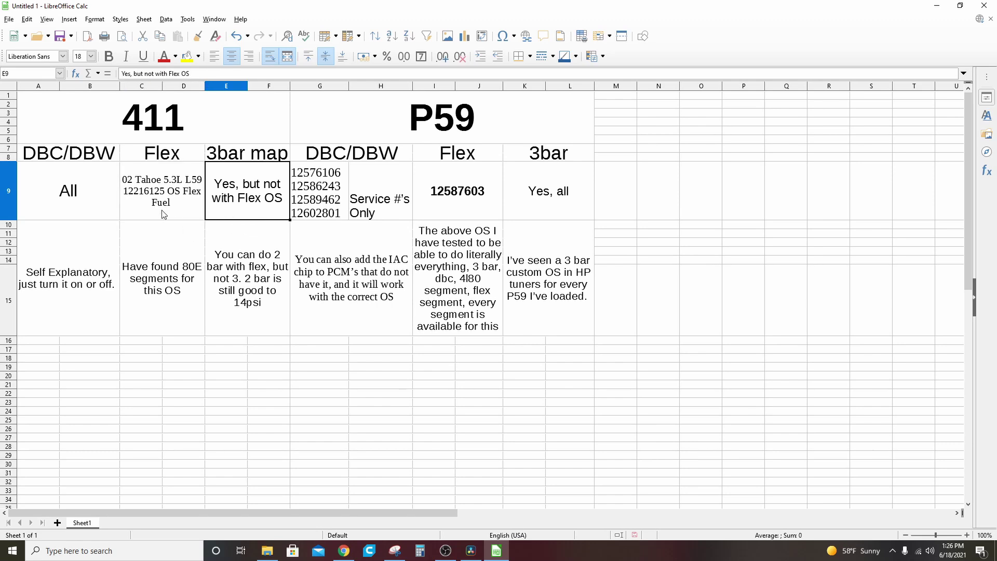
pyautogui.click(227, 262)
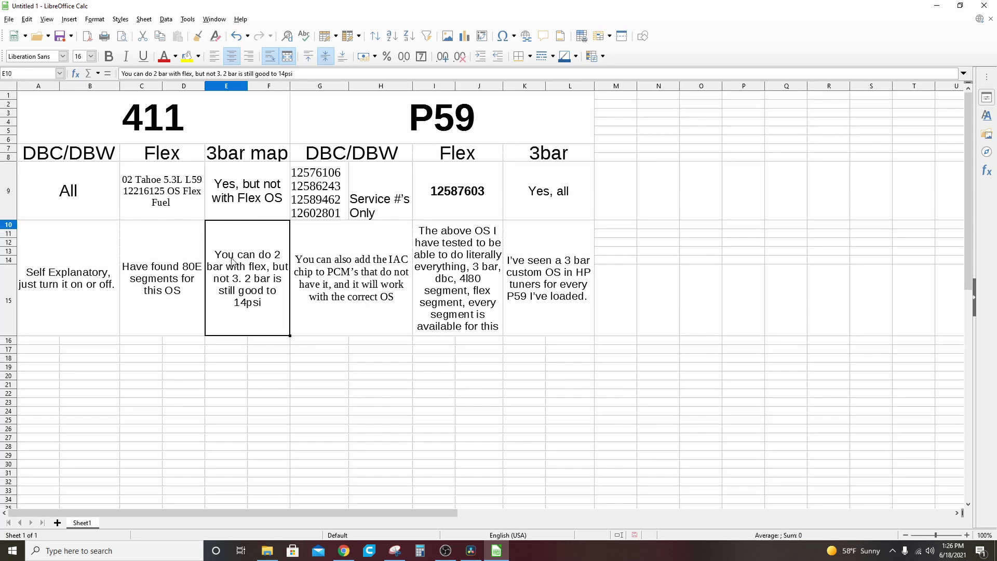
pyautogui.click(194, 233)
pyautogui.click(244, 243)
pyautogui.click(246, 199)
pyautogui.click(255, 258)
pyautogui.click(228, 87)
pyautogui.click(265, 88)
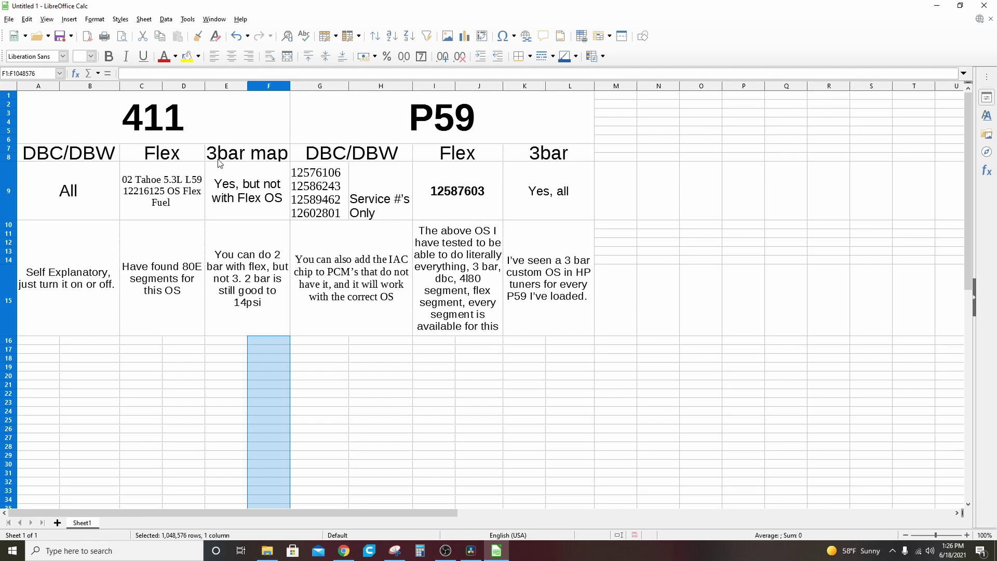
pyautogui.click(217, 89)
pyautogui.moveTo(217, 91); pyautogui.dragTo(270, 90)
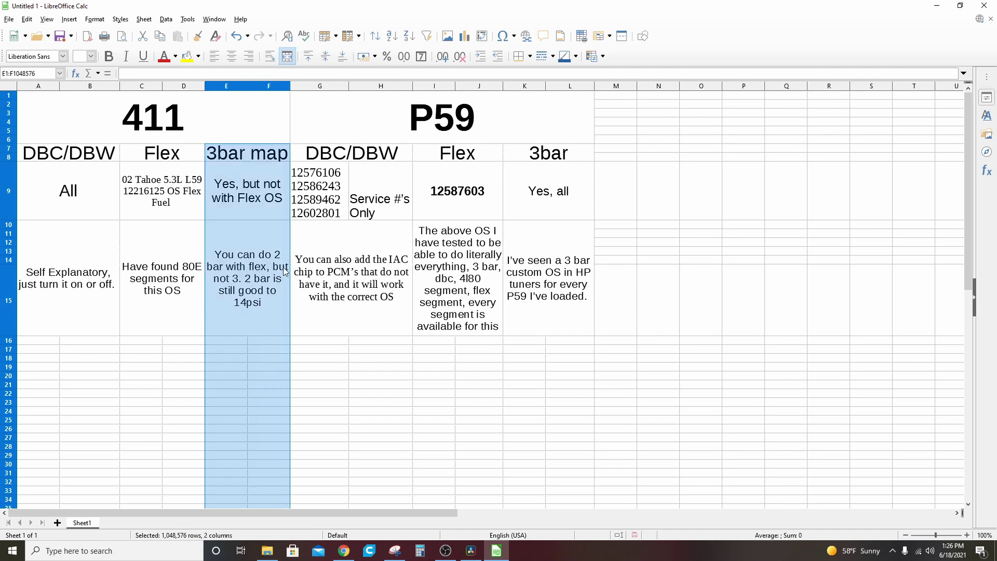
pyautogui.click(169, 334)
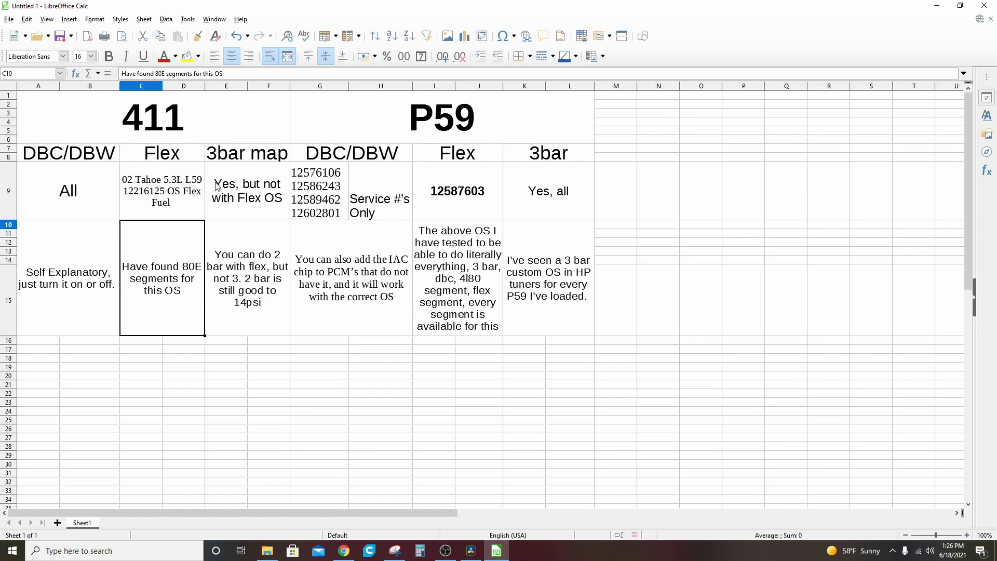
pyautogui.click(357, 122)
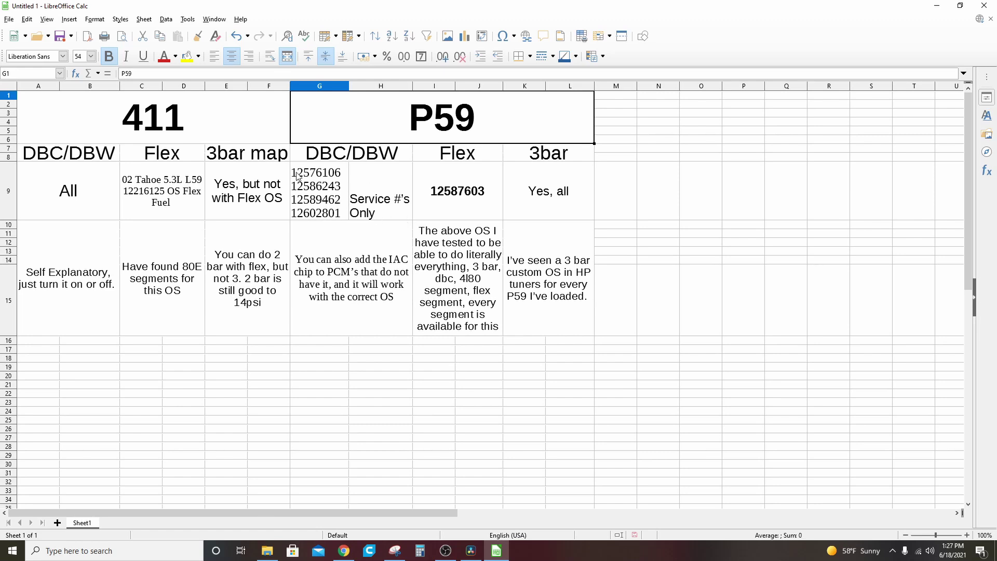
pyautogui.click(378, 208)
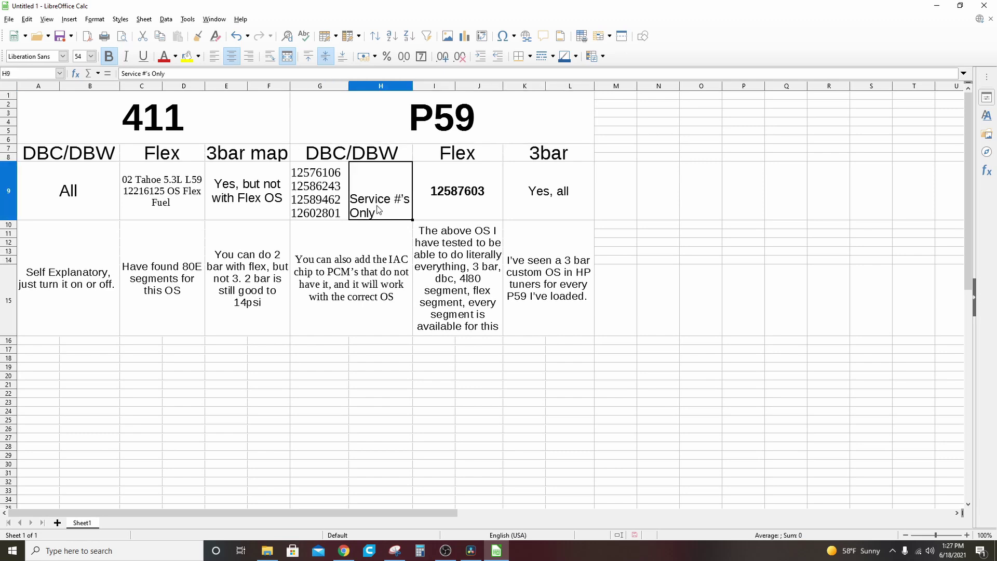
pyautogui.click(310, 179)
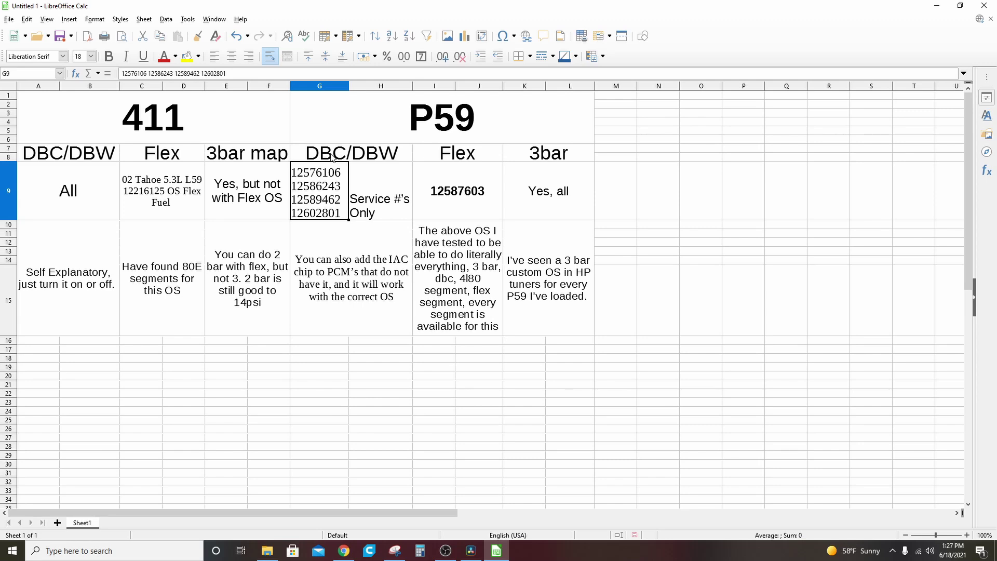
pyautogui.click(350, 286)
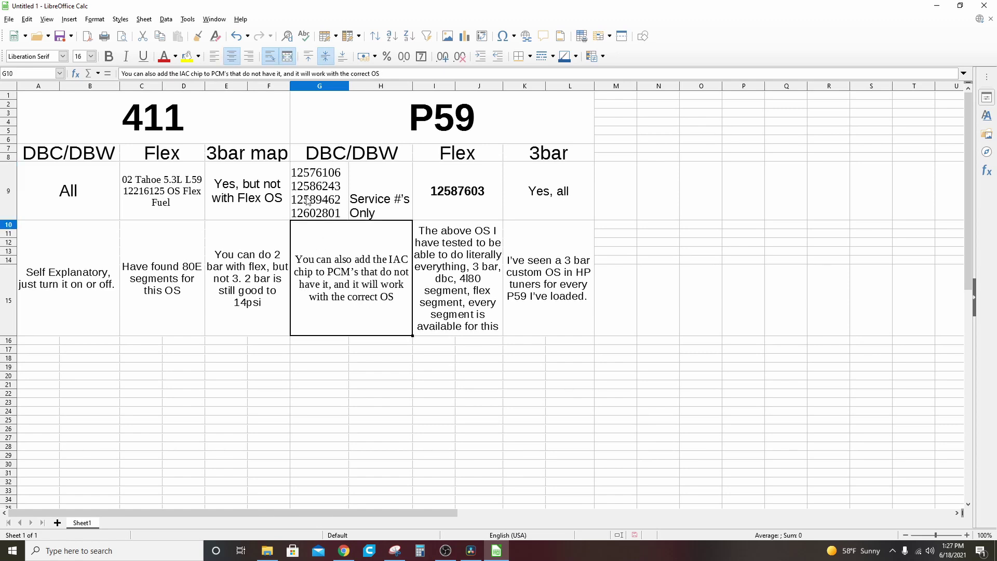
pyautogui.click(306, 179)
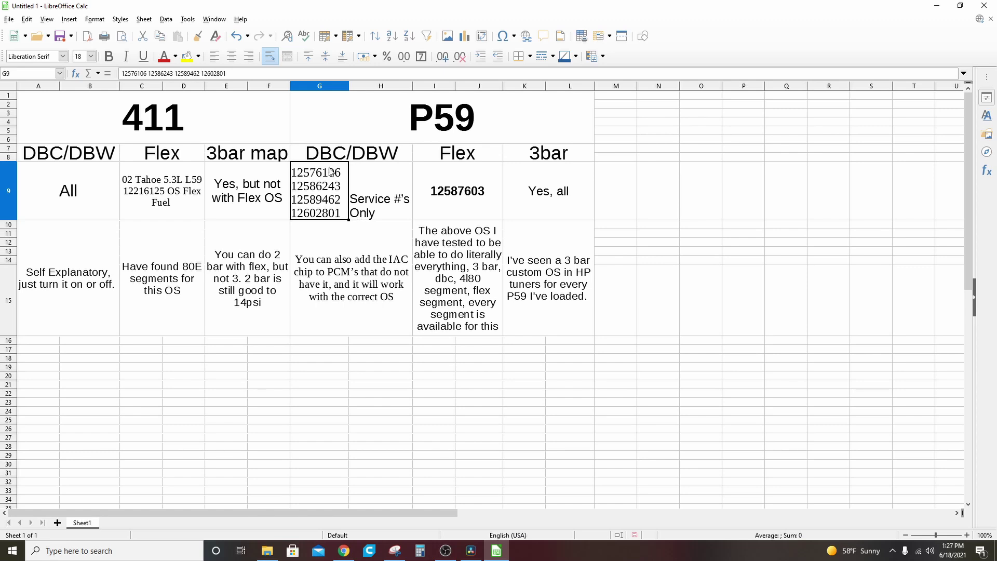
pyautogui.click(364, 208)
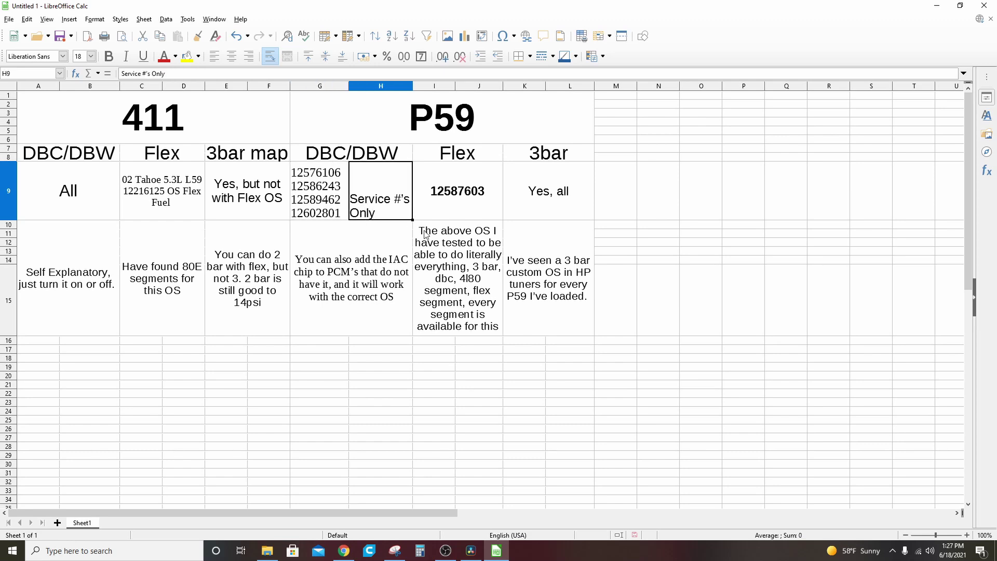
pyautogui.click(432, 170)
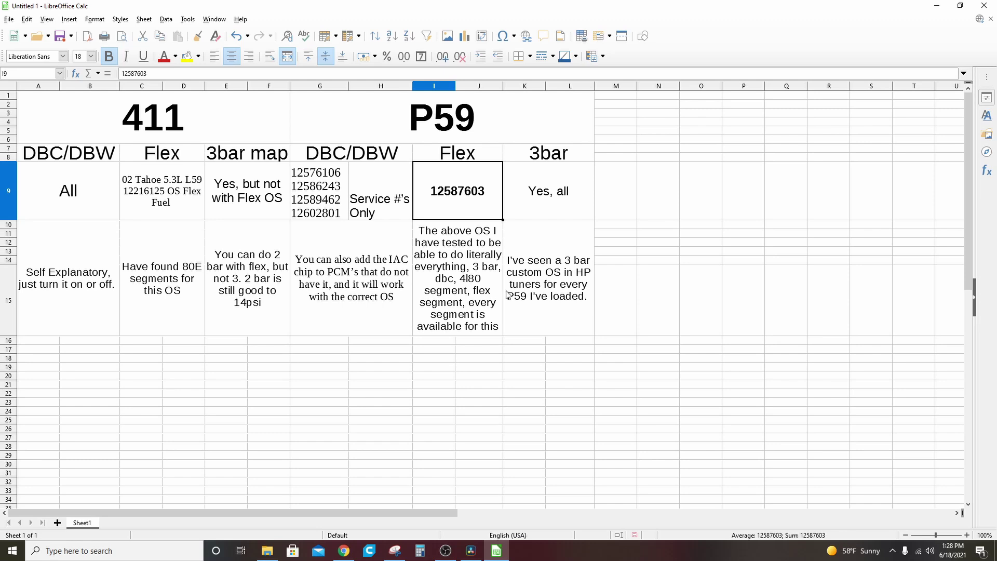
pyautogui.press('Down')
pyautogui.press('Up')
pyautogui.click(548, 204)
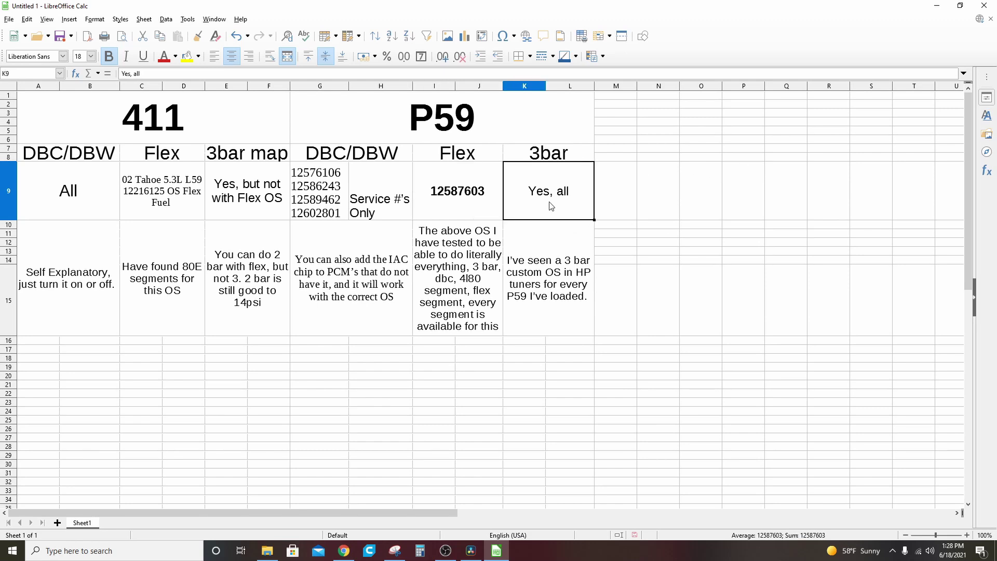
pyautogui.click(547, 249)
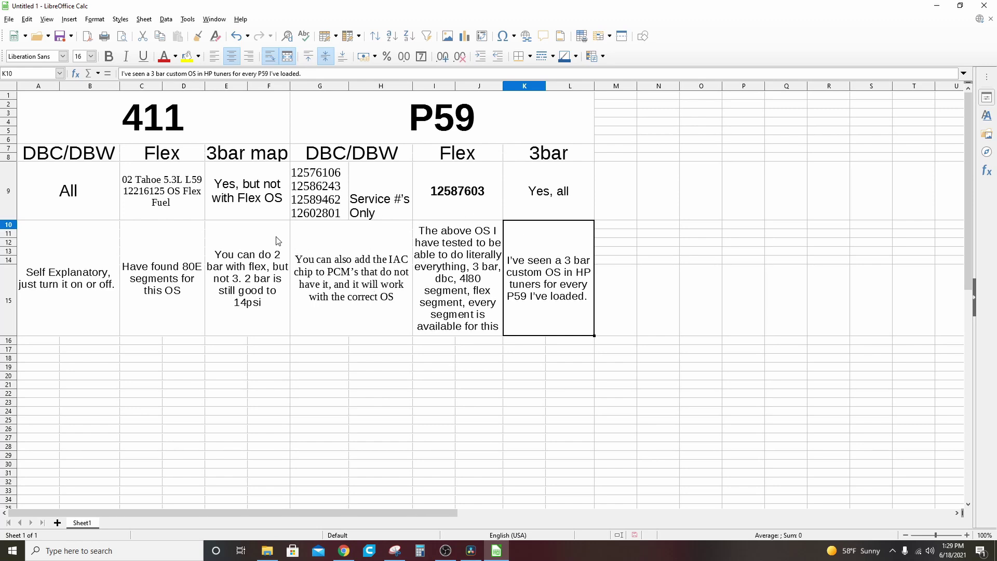
# Read the IAC chip, P59 Flex and 3 bar OS notes in G10, I10 and K10, then return to PCM Hammer
pyautogui.click(449, 211)
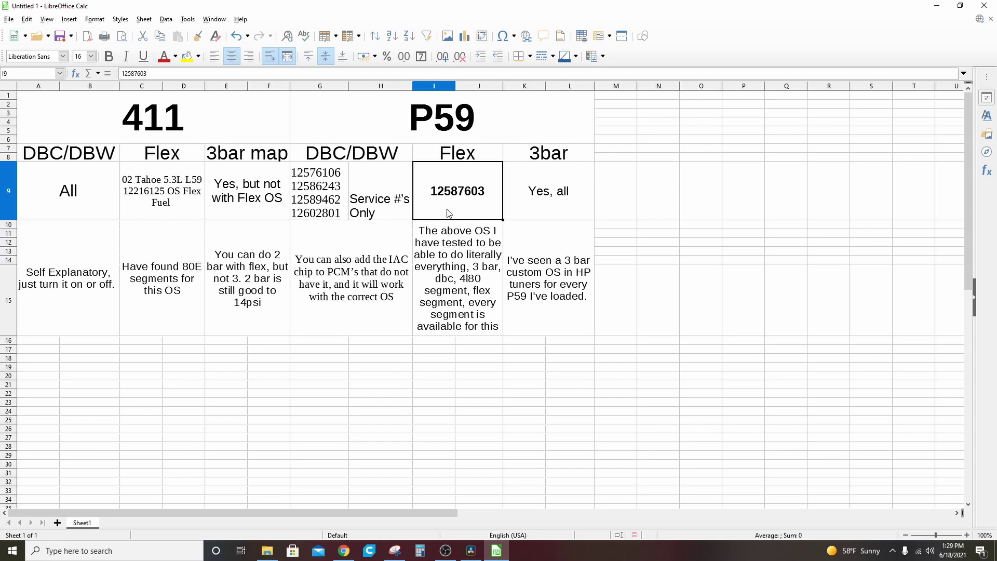
pyautogui.click(442, 286)
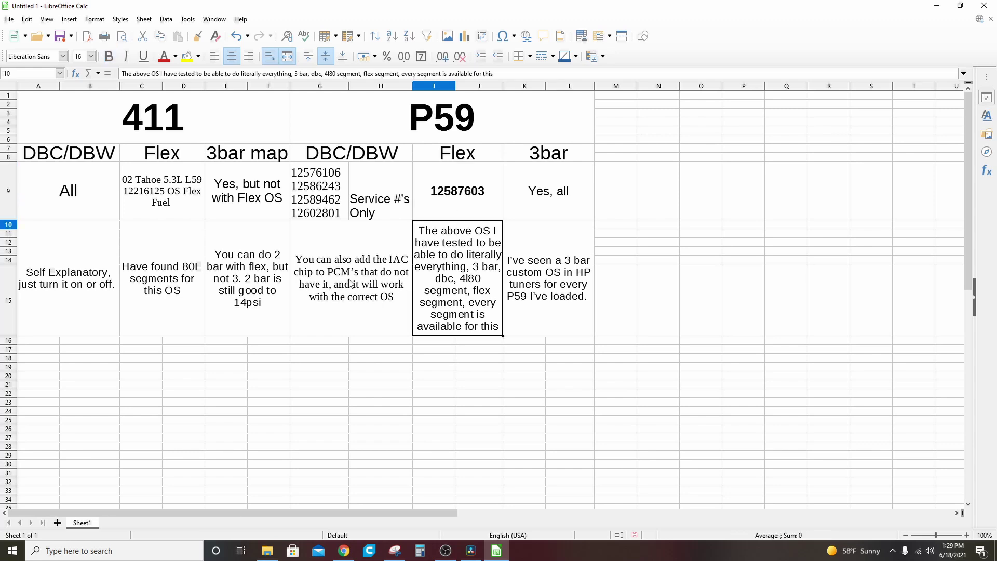
pyautogui.click(347, 329)
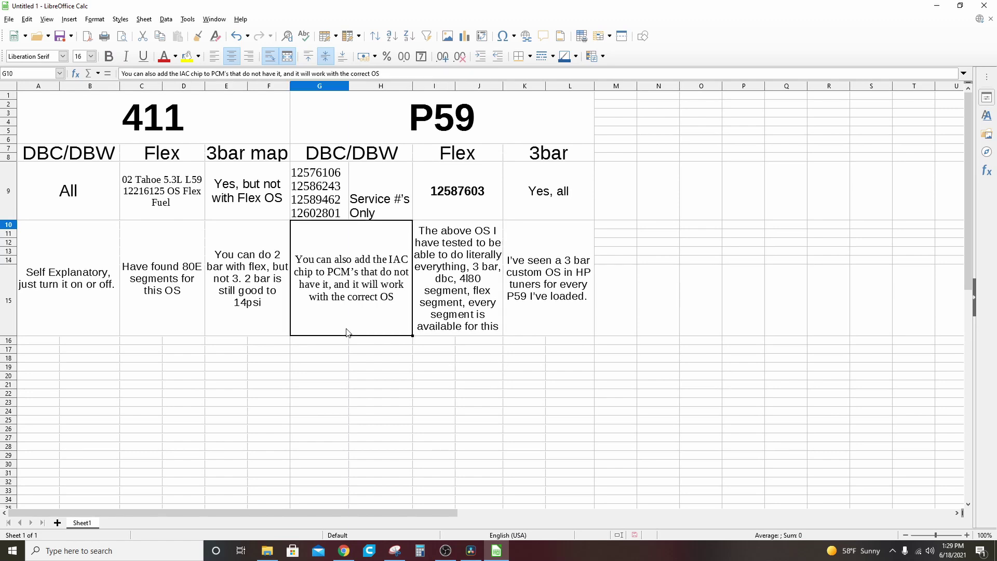
pyautogui.click(539, 305)
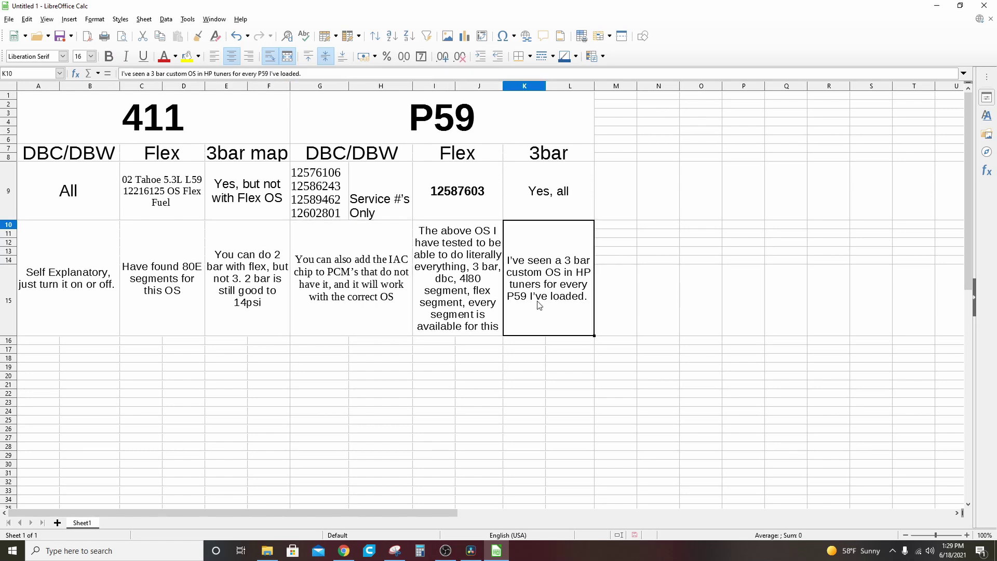
pyautogui.click(298, 267)
pyautogui.click(444, 261)
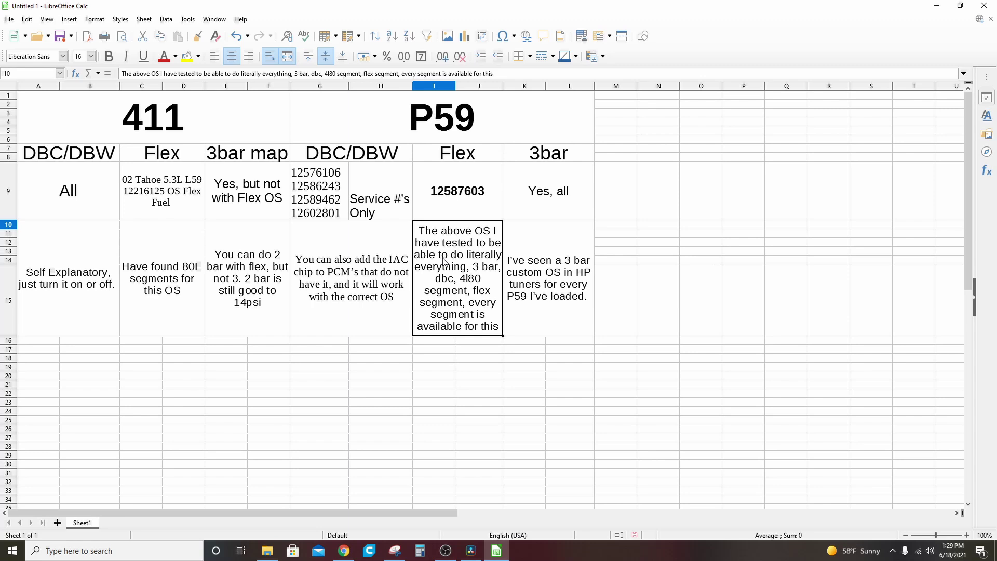
pyautogui.click(365, 310)
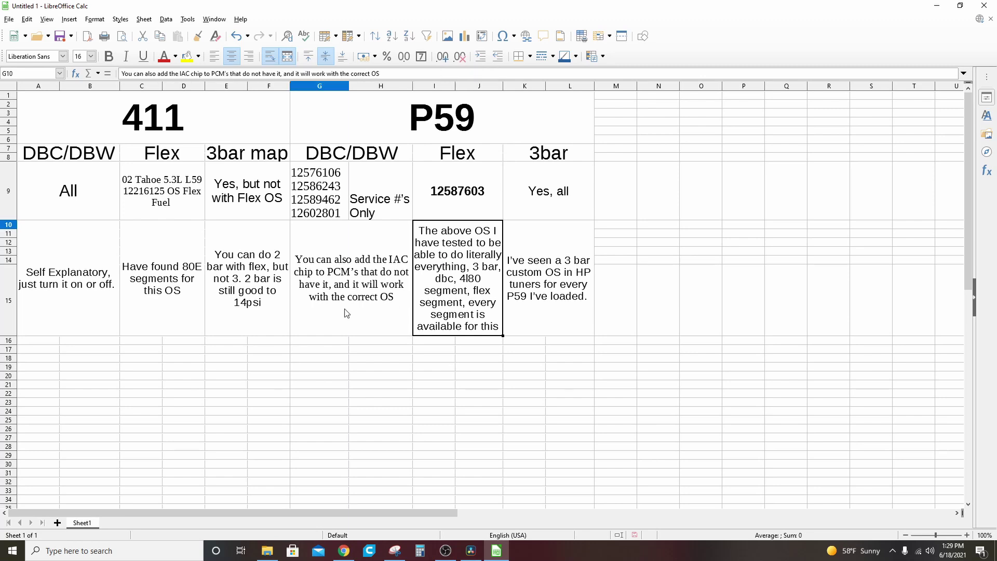
pyautogui.click(525, 283)
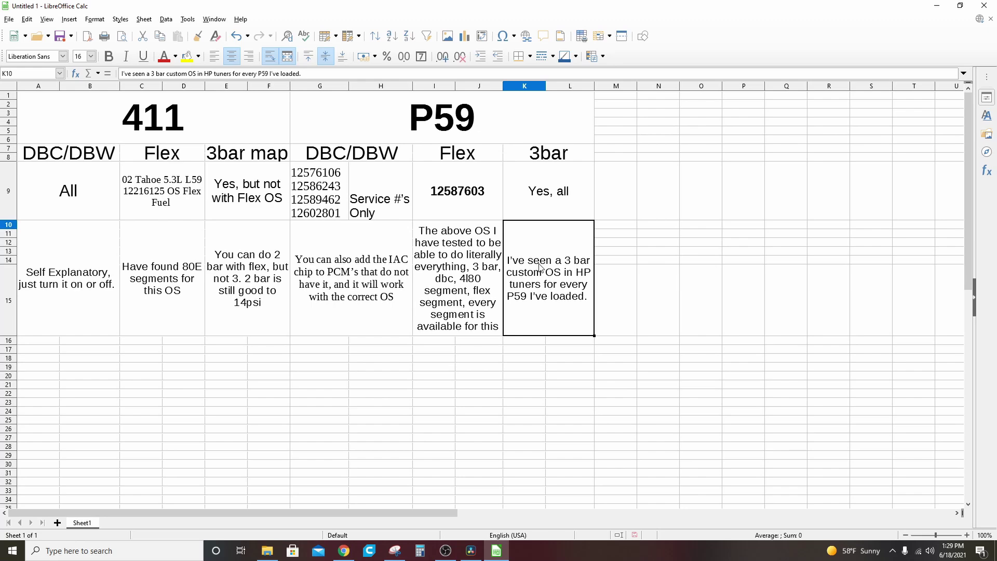
pyautogui.click(449, 554)
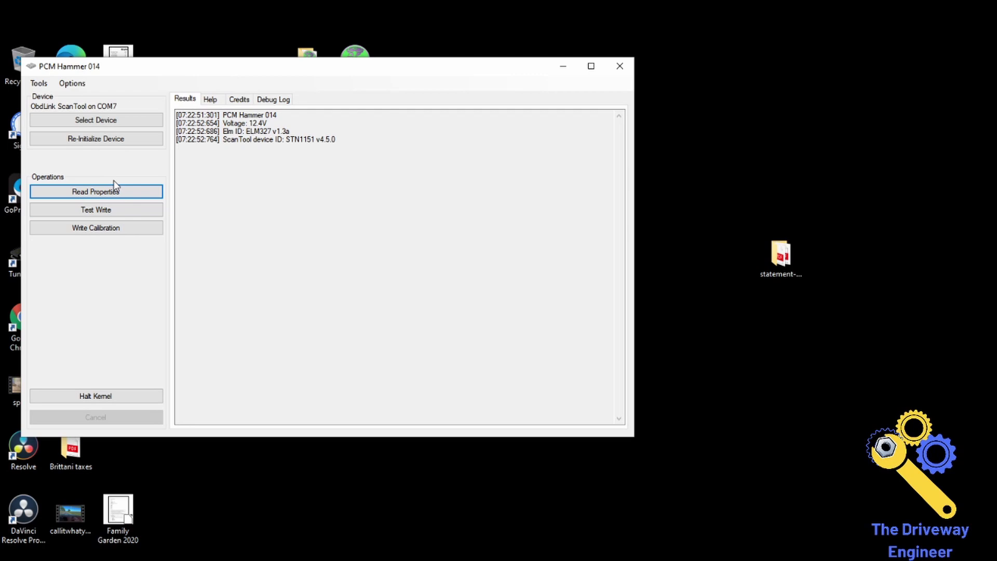
# Re-initialize the scan tool and start Read Entire PCM from the Tools menu
pyautogui.click(116, 140)
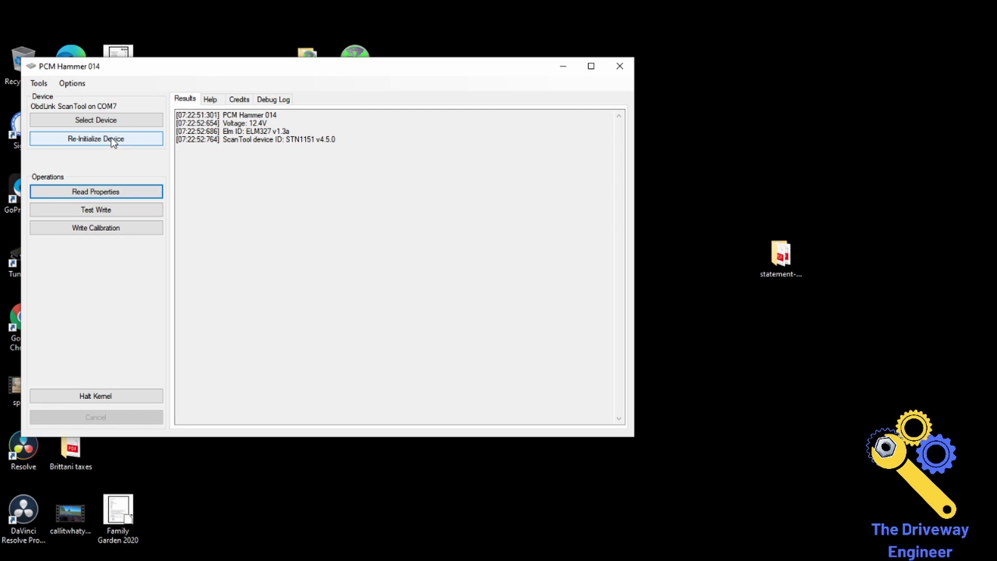
pyautogui.click(112, 140)
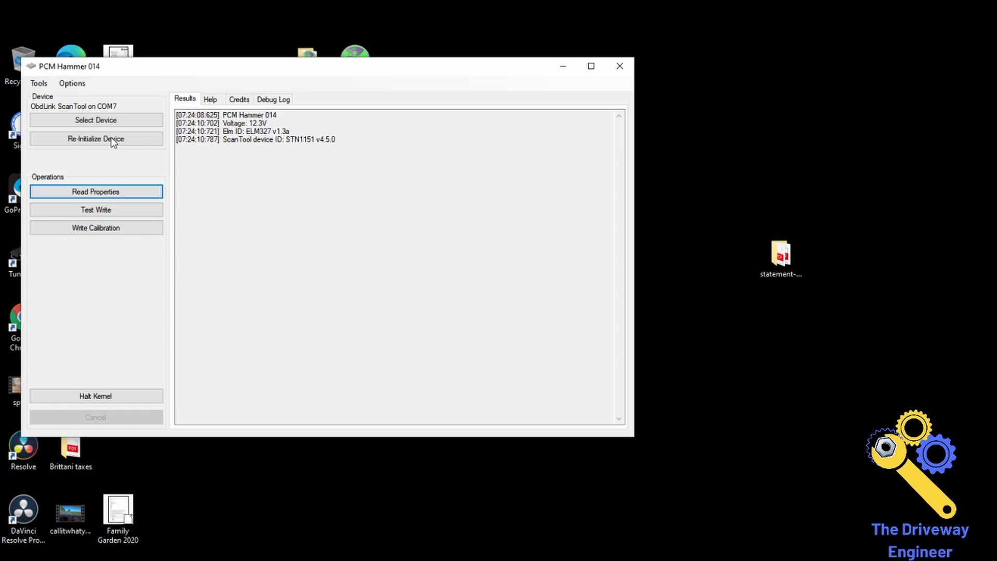
pyautogui.click(39, 84)
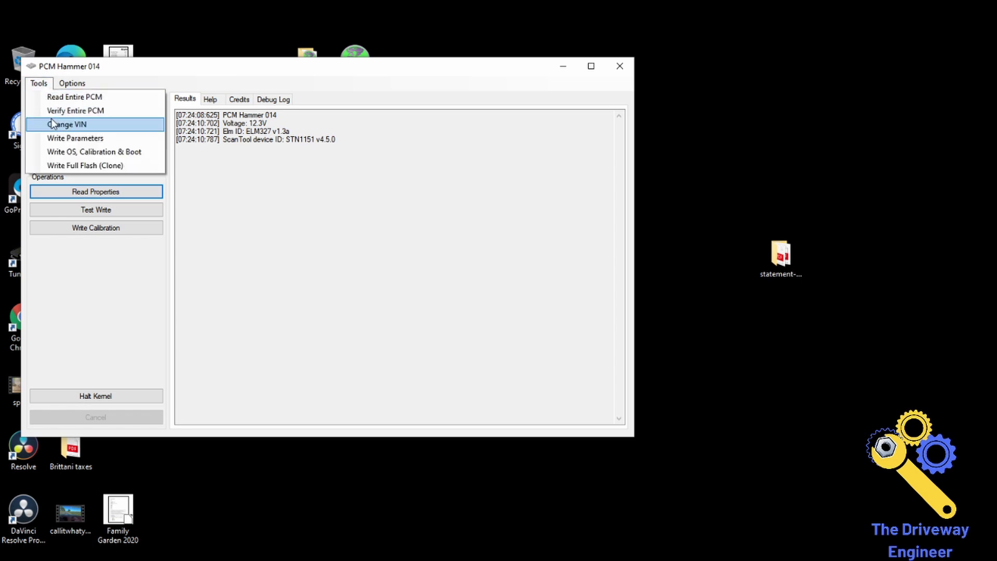
pyautogui.click(73, 104)
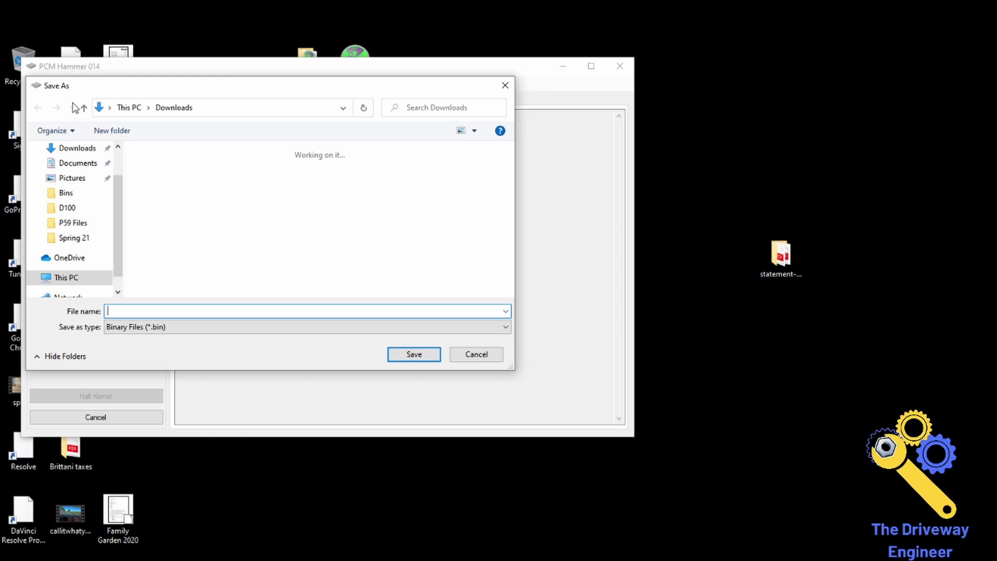
# Save the full PCM read as Daryltooned.bin in Downloads
pyautogui.write('Daryl')
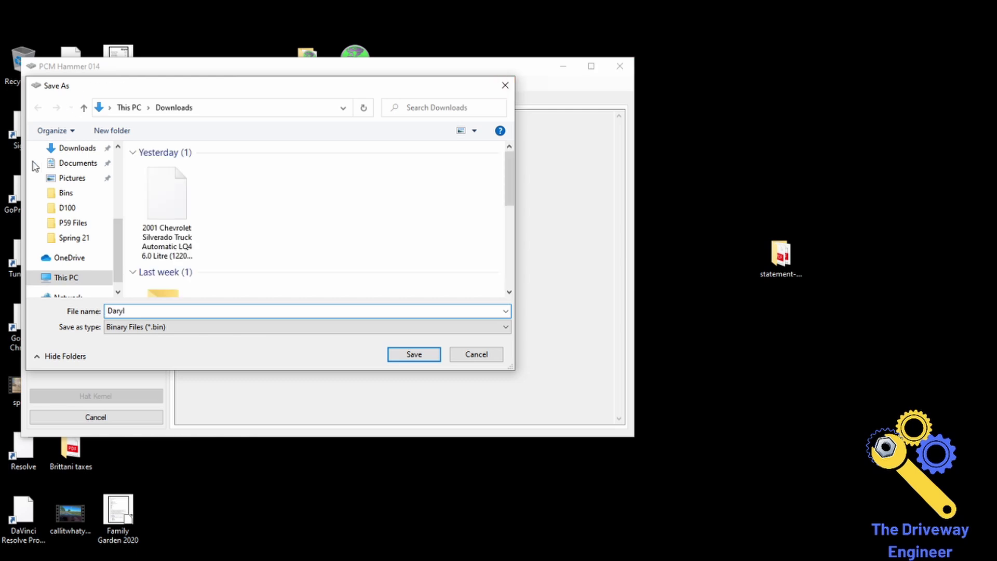
pyautogui.write('s')
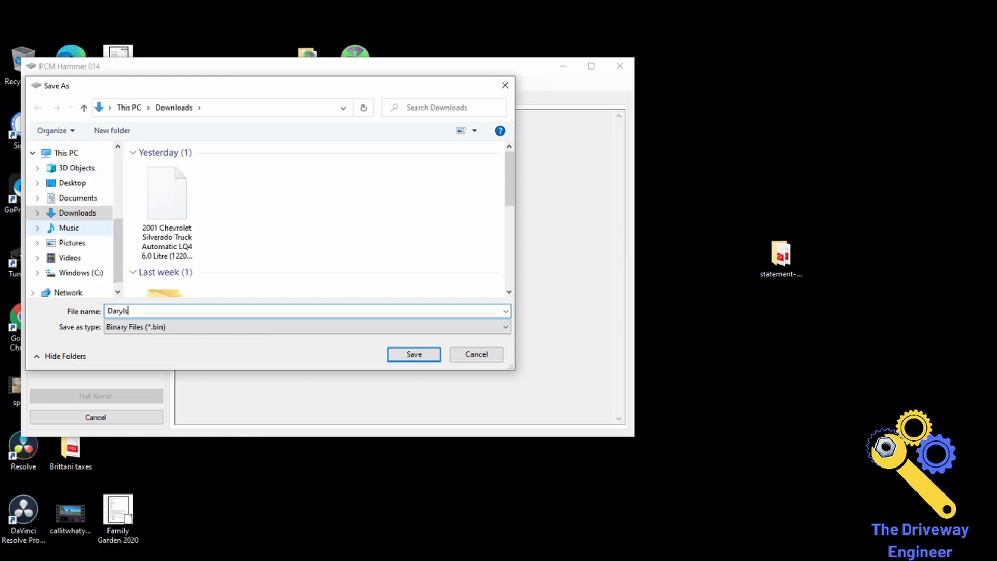
pyautogui.press('BackSpace')
pyautogui.write('tooned')
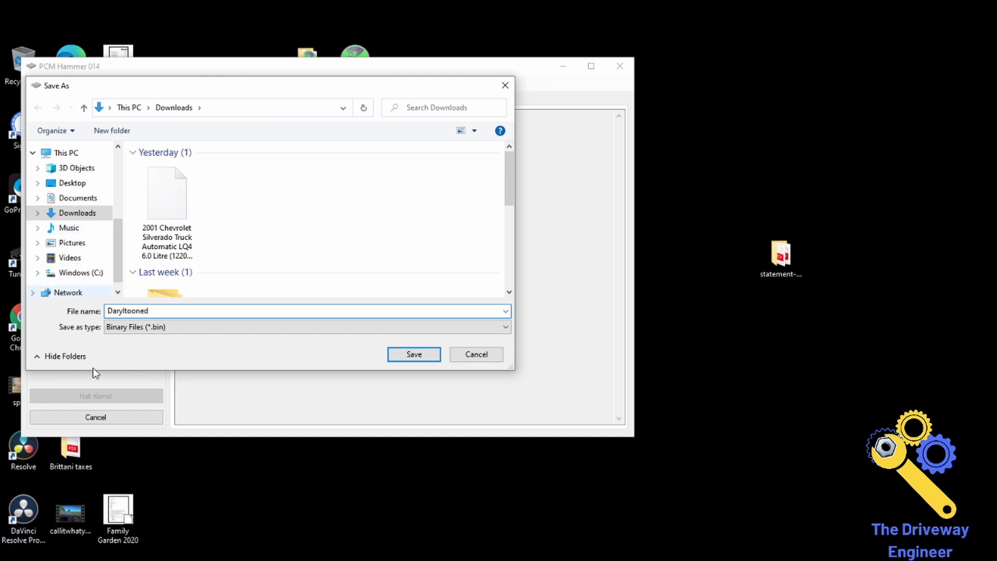
pyautogui.click(414, 355)
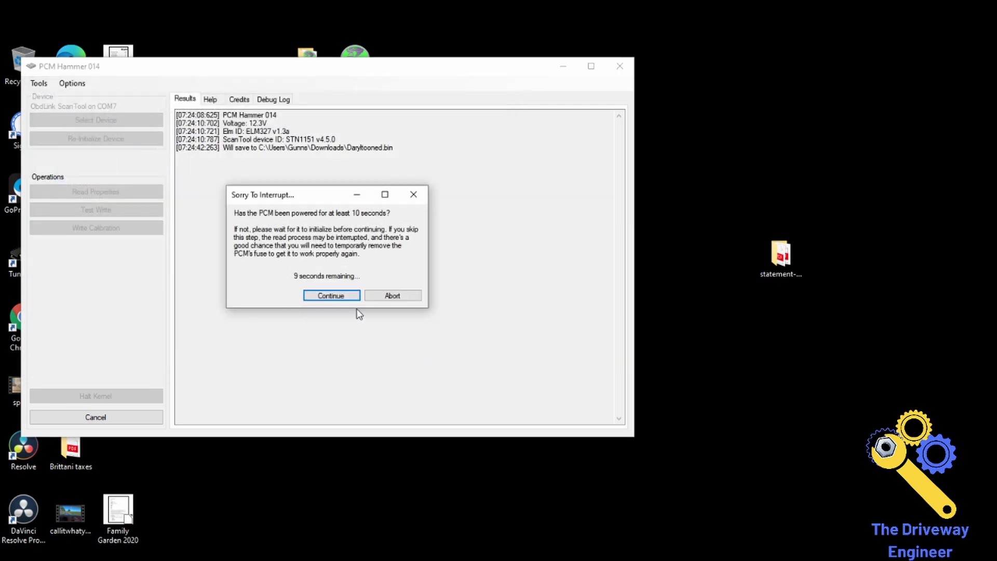
# Continue past the 'Sorry To Interrupt' power-up warning so the full read runs
pyautogui.click(345, 298)
pyautogui.click(344, 297)
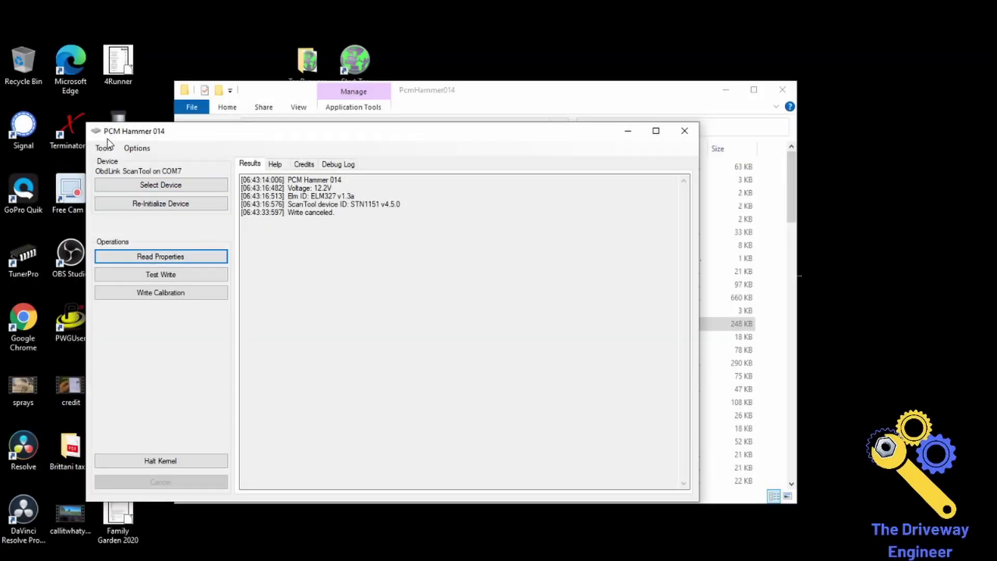
# Start a Write Full Flash (Clone) using the saved .bin read, accepting the OS-change risk
pyautogui.click(106, 148)
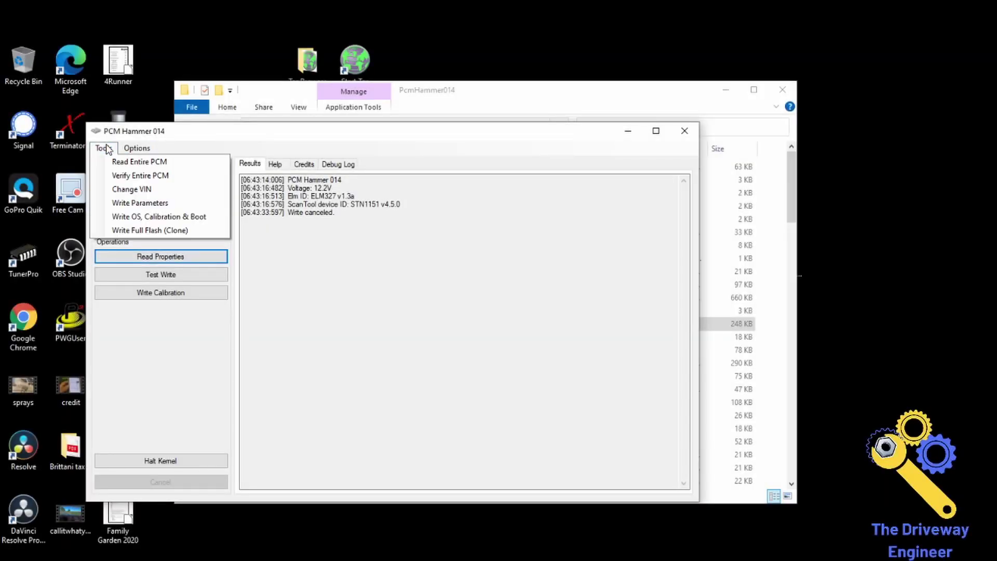
pyautogui.click(151, 230)
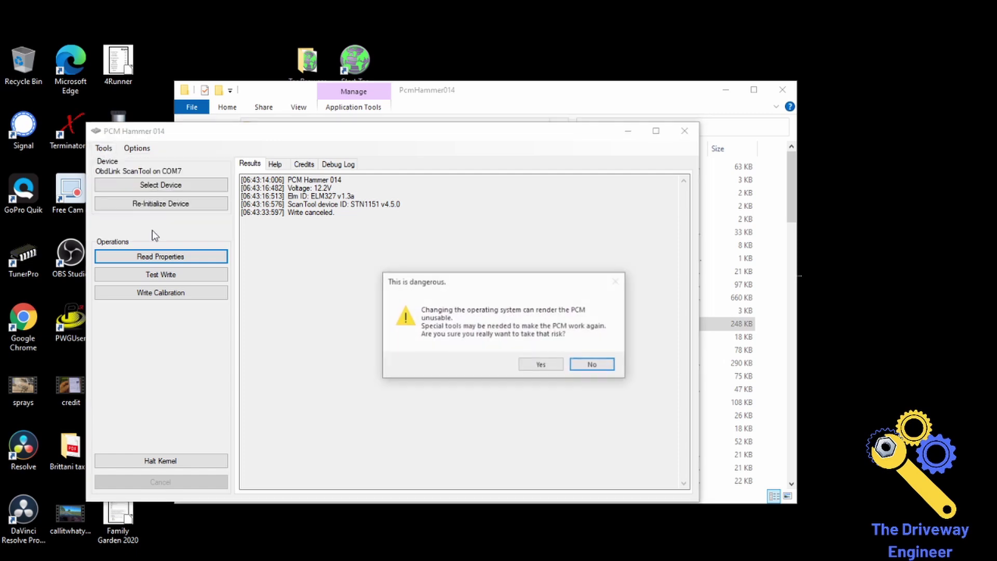
pyautogui.click(543, 364)
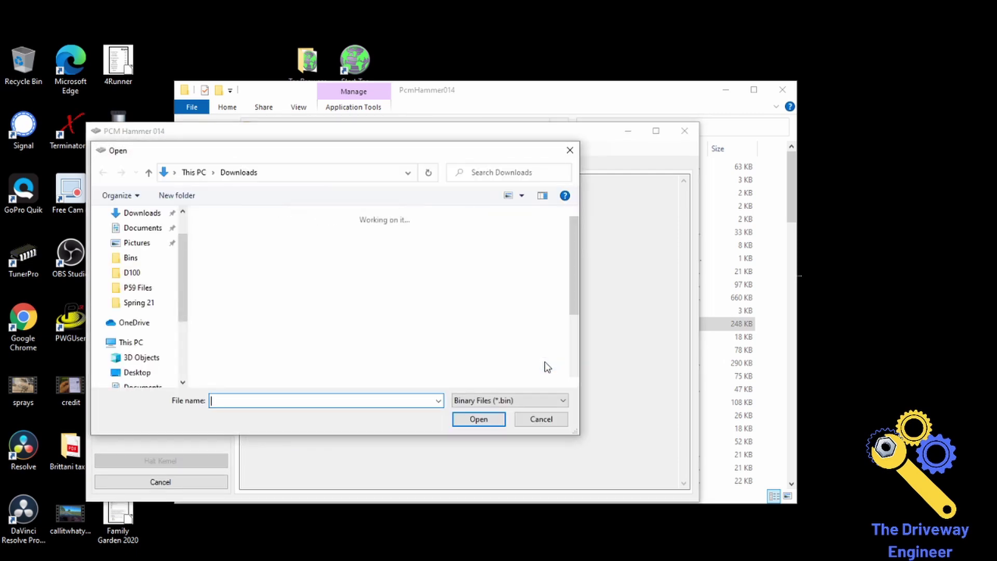
pyautogui.click(232, 260)
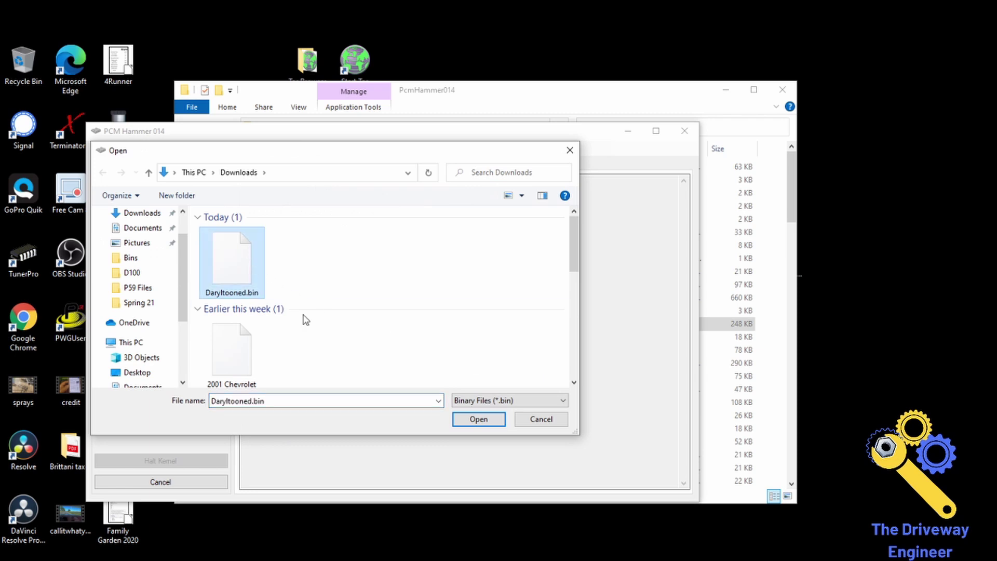
pyautogui.click(474, 420)
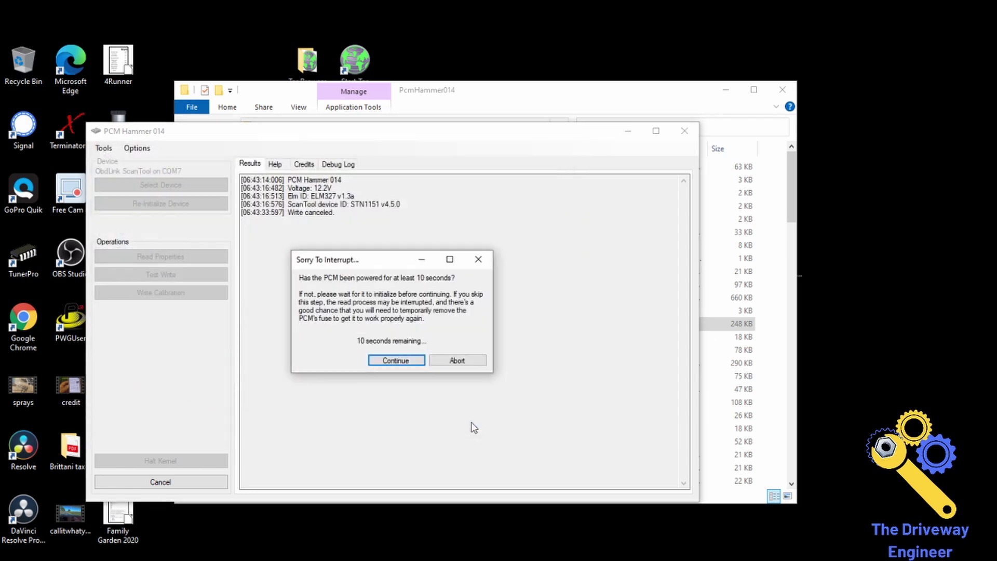
pyautogui.click(392, 360)
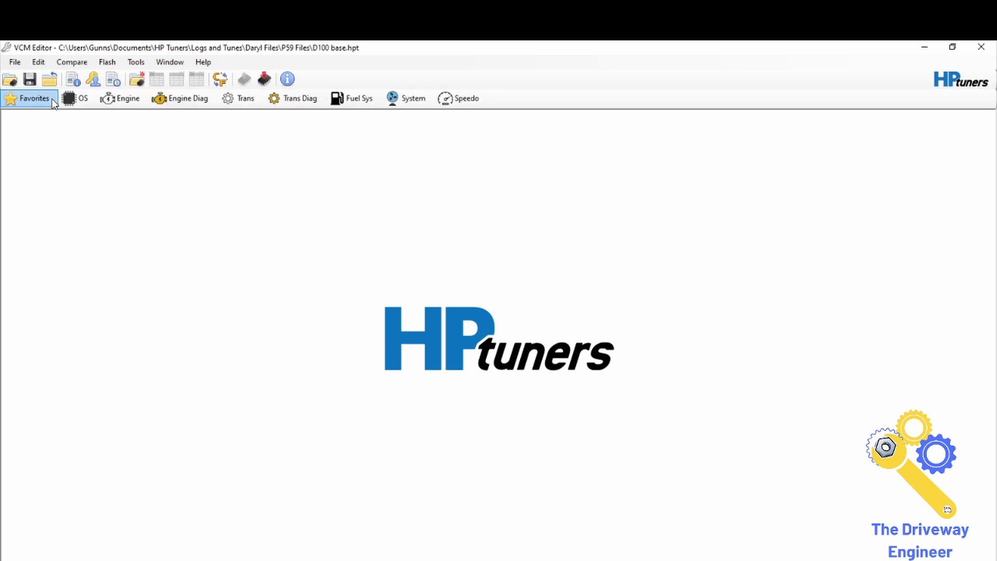
# Close the D100 base tune and start reading the tune from the vehicle
pyautogui.click(24, 67)
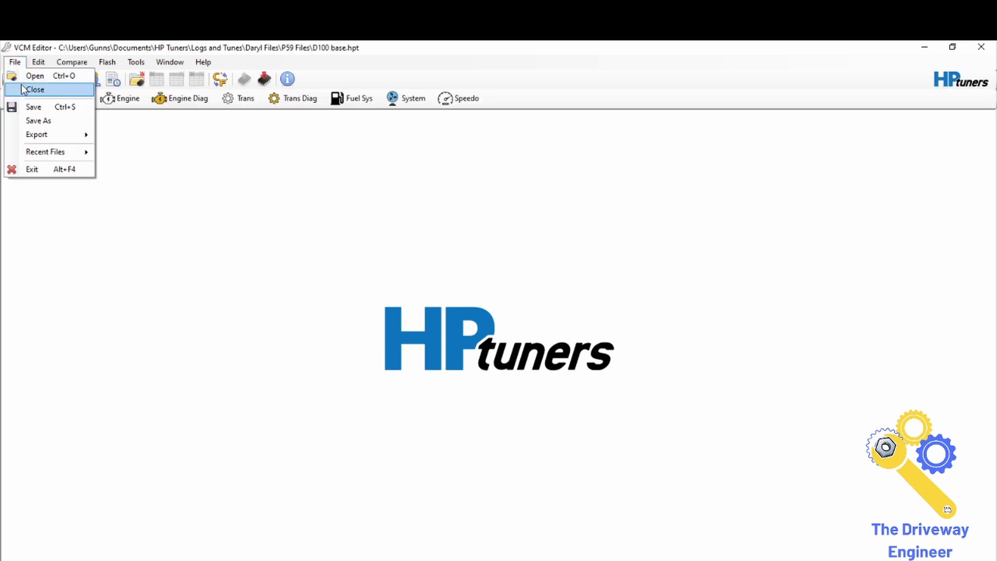
pyautogui.click(21, 87)
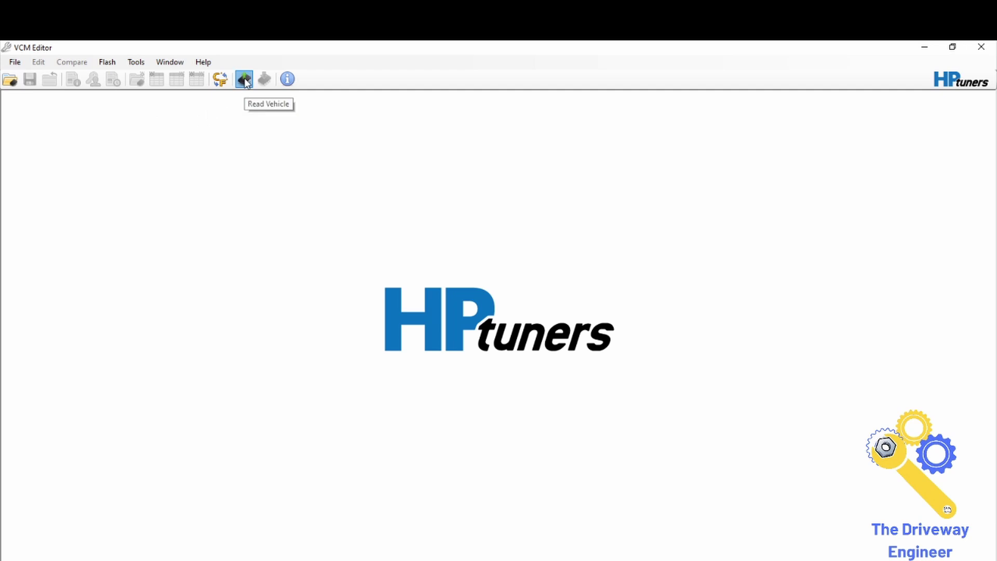
pyautogui.click(244, 79)
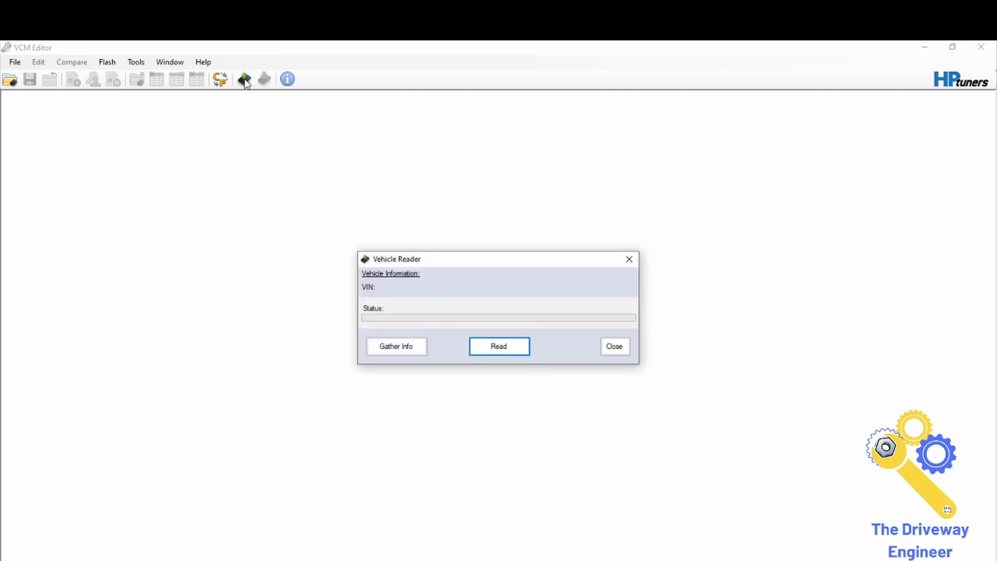
pyautogui.click(512, 355)
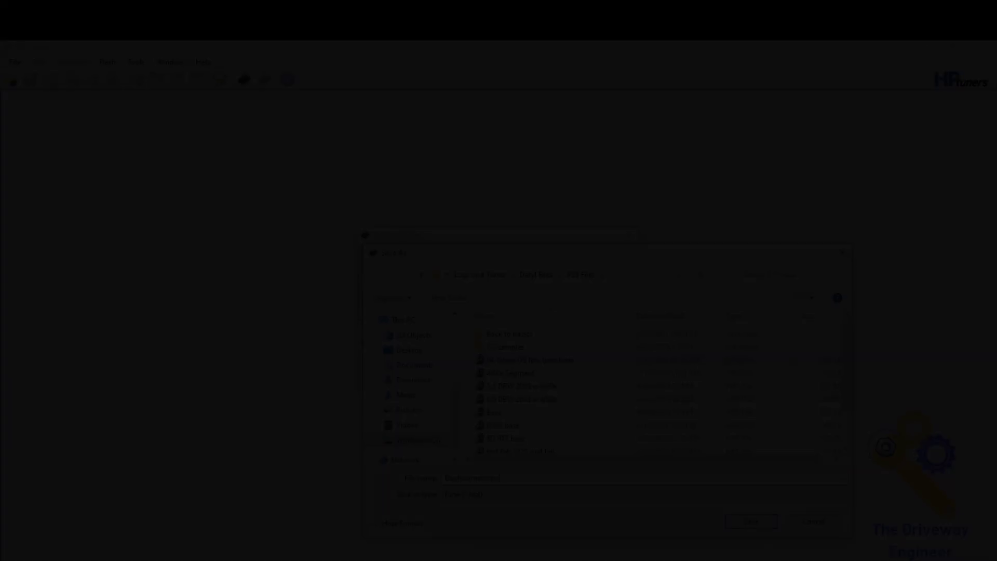
# Save the vehicle read as Daryltoonedcopy.hpt, check the OS code modifications, then open the Engine editor
pyautogui.write('Dayltoonedcopy')
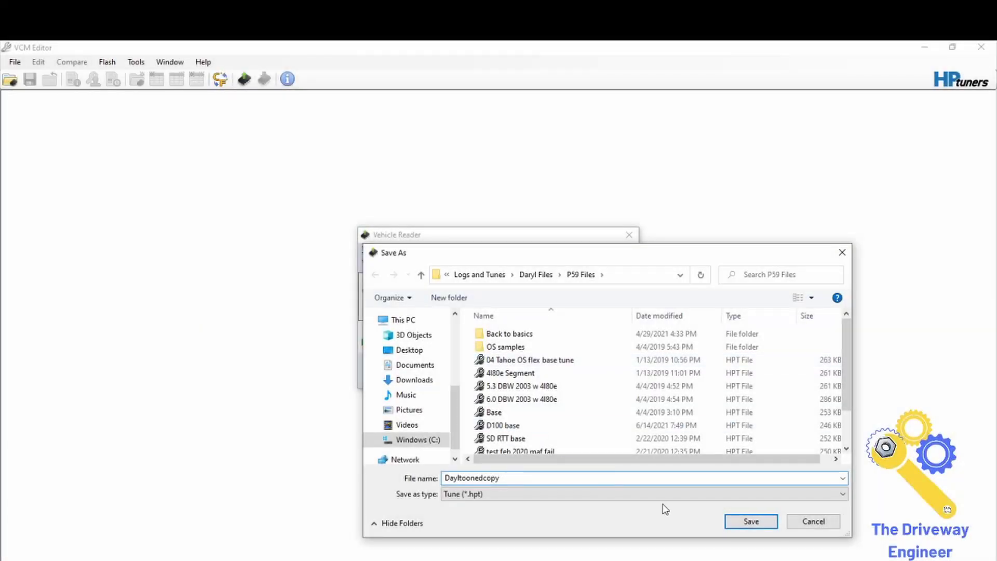
pyautogui.click(748, 521)
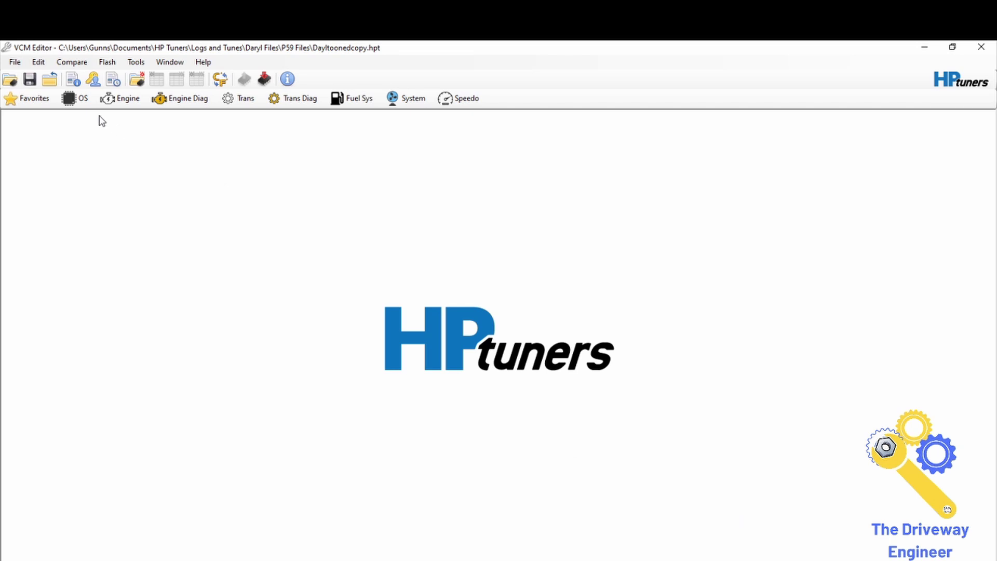
pyautogui.click(77, 102)
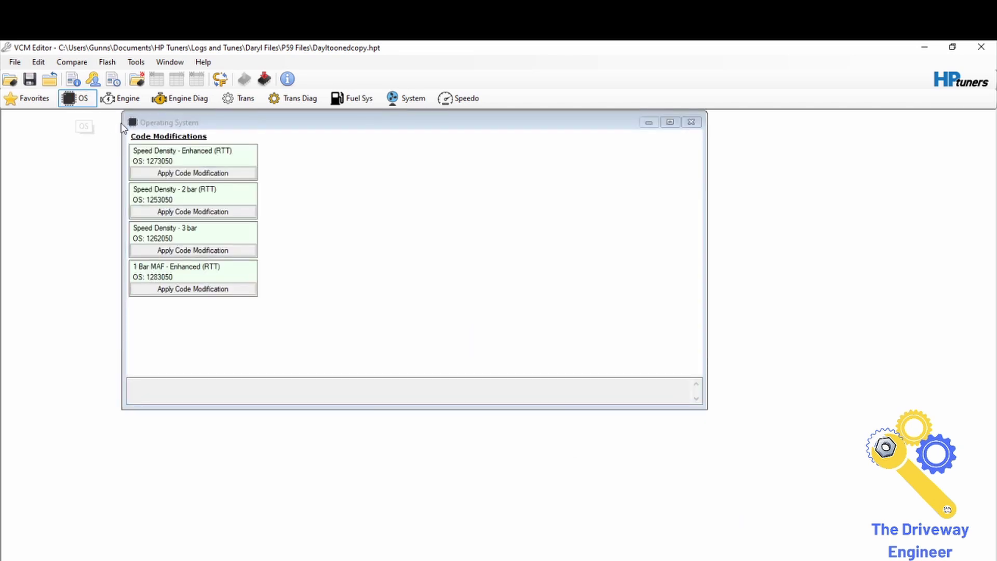
pyautogui.click(691, 122)
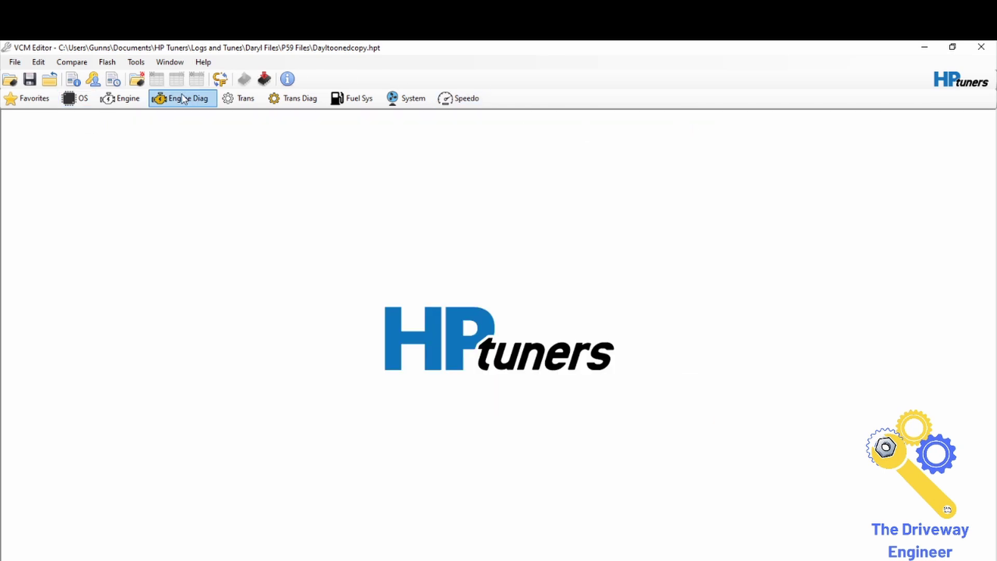
pyautogui.click(141, 101)
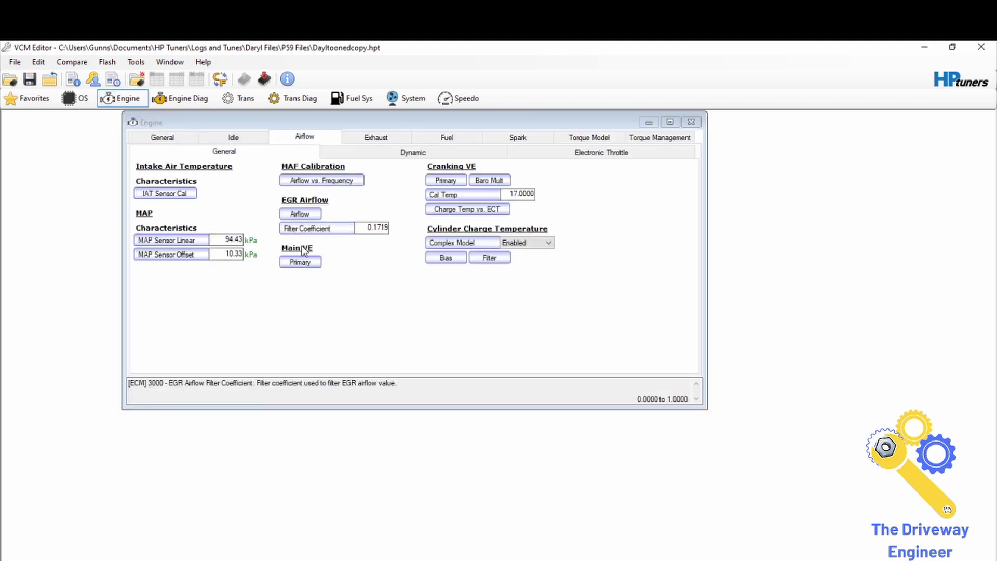
# Subtract 1 from every cell of the Primary VE vs. RPM vs. MAP table
pyautogui.click(308, 266)
pyautogui.click(313, 263)
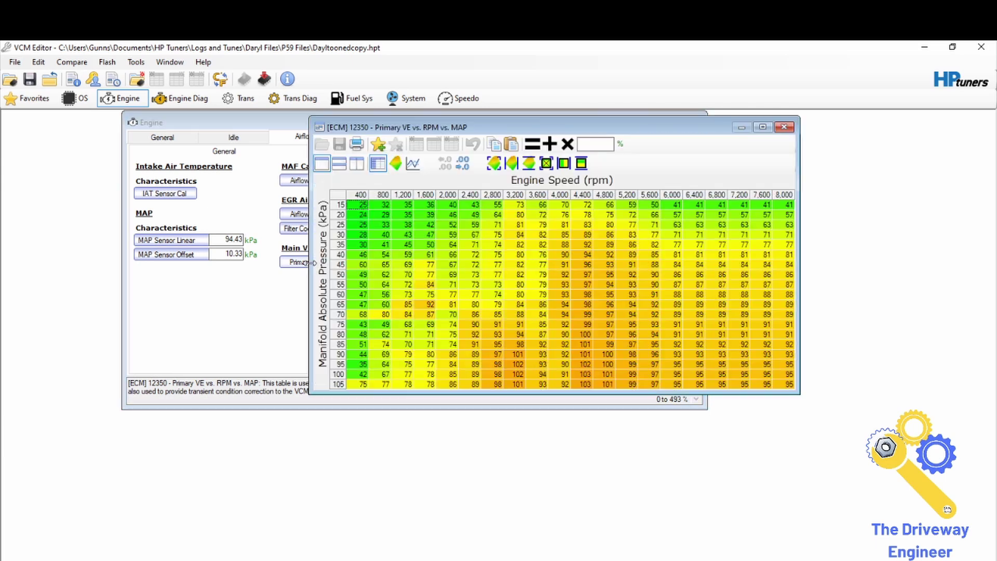
pyautogui.click(341, 198)
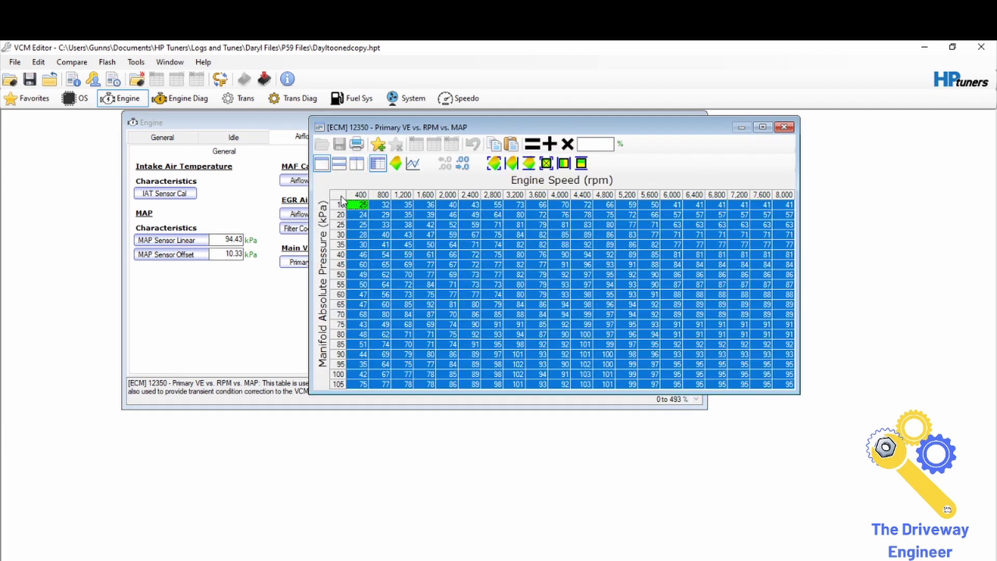
pyautogui.click(591, 145)
pyautogui.write('-1')
pyautogui.click(550, 144)
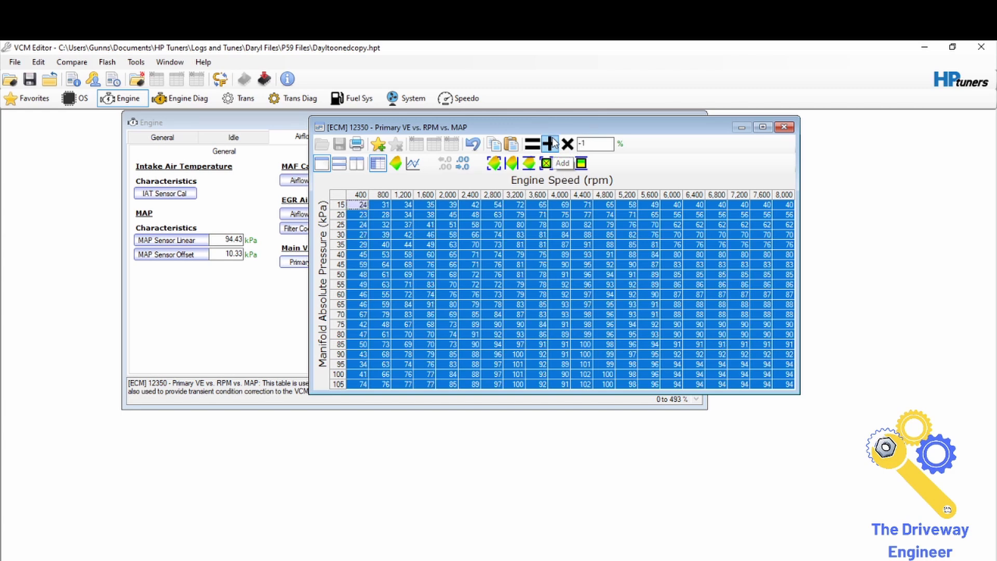
# Close the VE table and Engine editor and save the tune
pyautogui.click(783, 128)
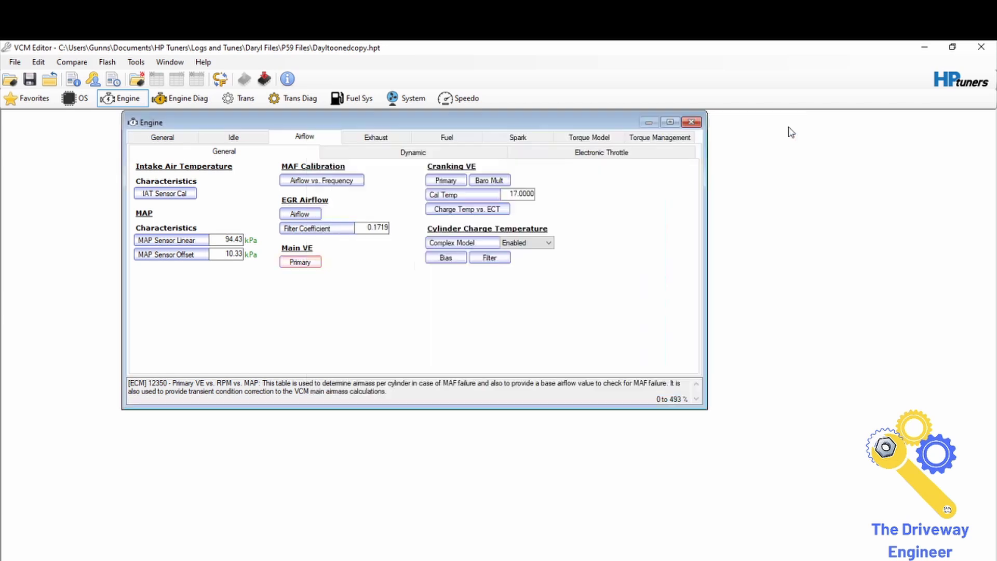
pyautogui.click(688, 122)
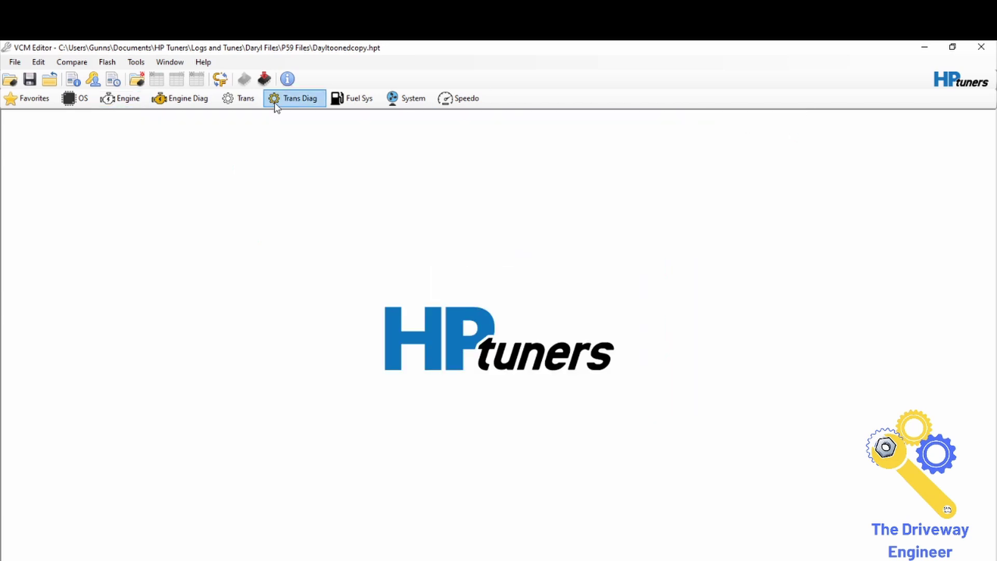
pyautogui.click(29, 79)
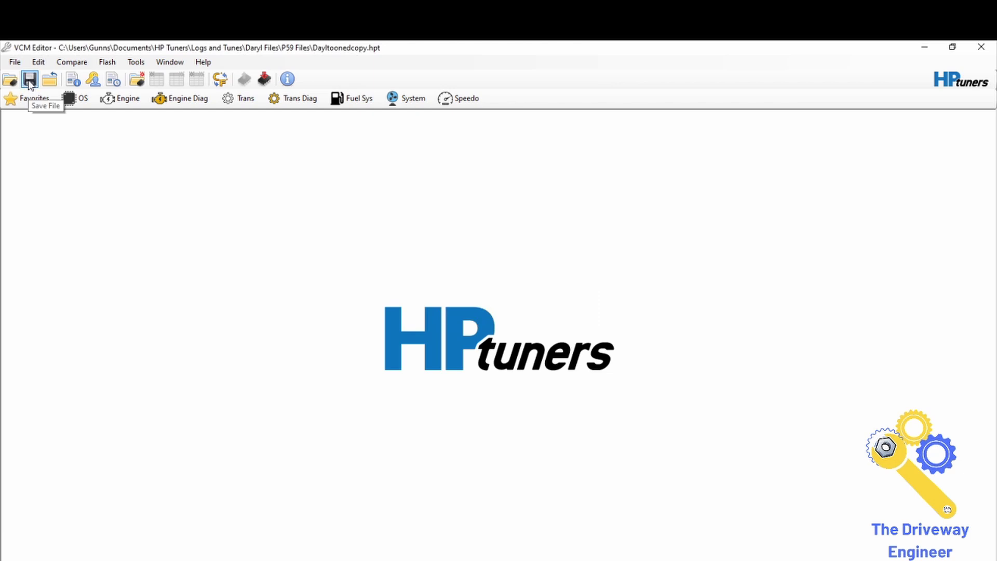
# Save and close Daryltoonedcopy.hpt, quit VCM Editor, and search Windows for PCM Hammer
pyautogui.click(29, 81)
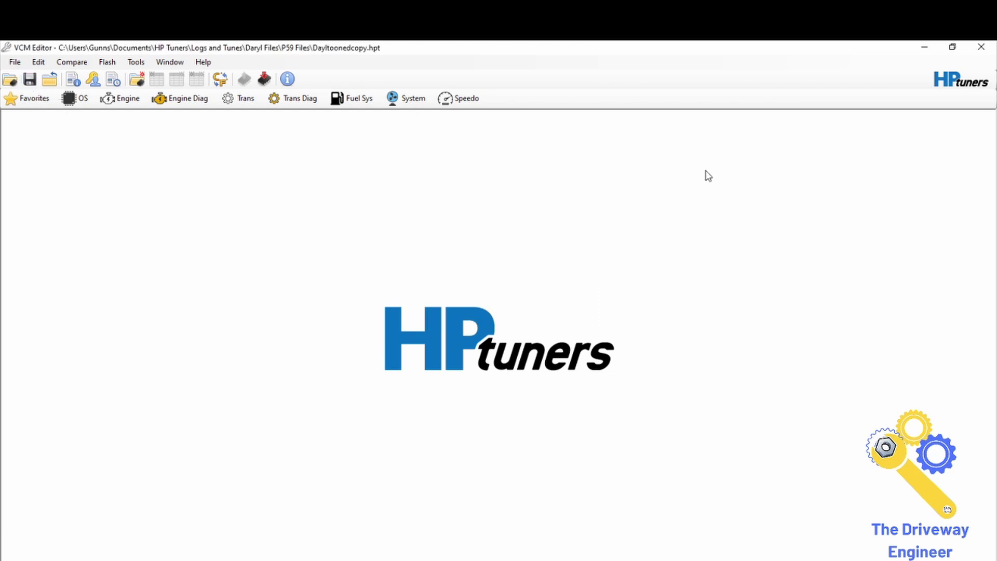
pyautogui.click(15, 62)
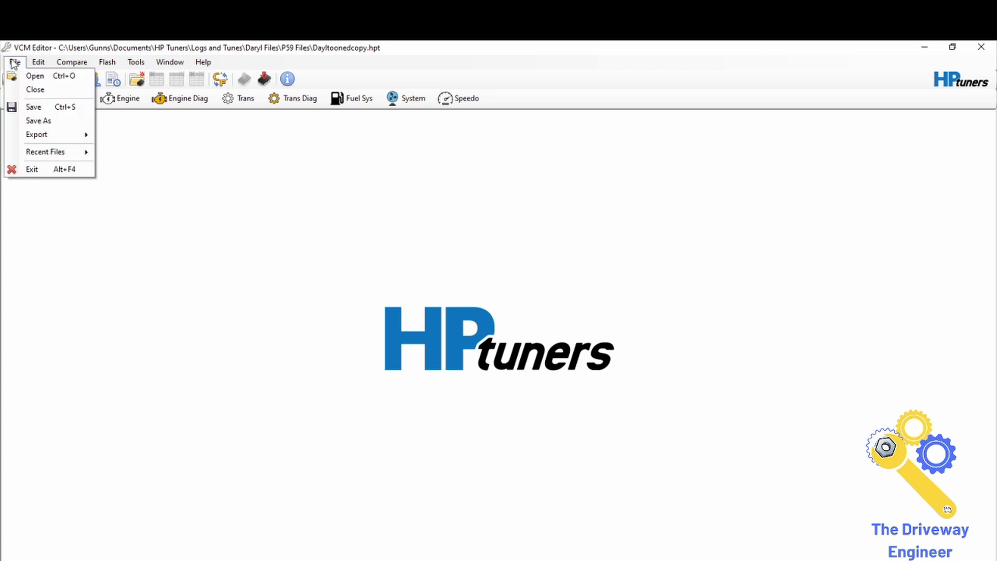
pyautogui.click(30, 90)
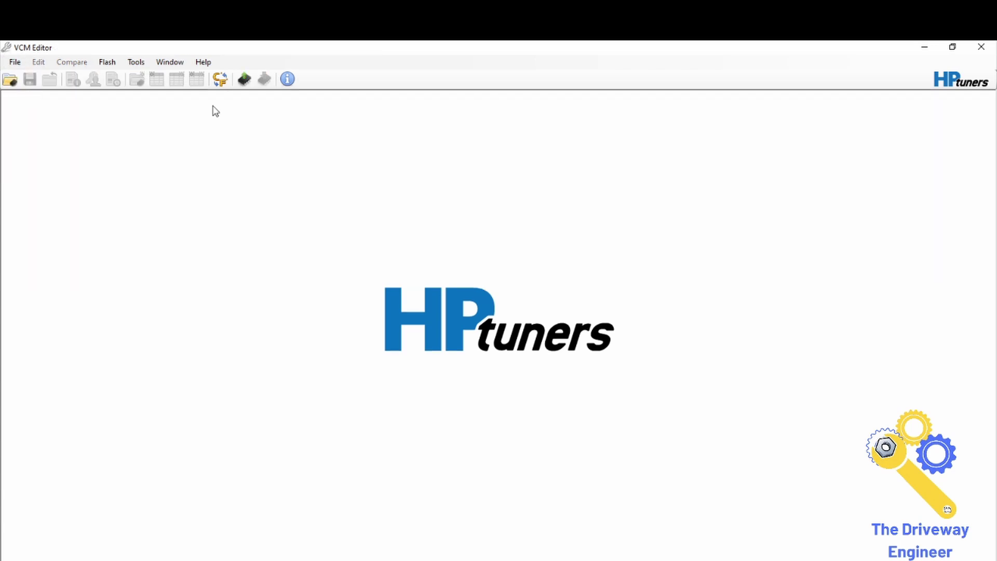
pyautogui.click(977, 48)
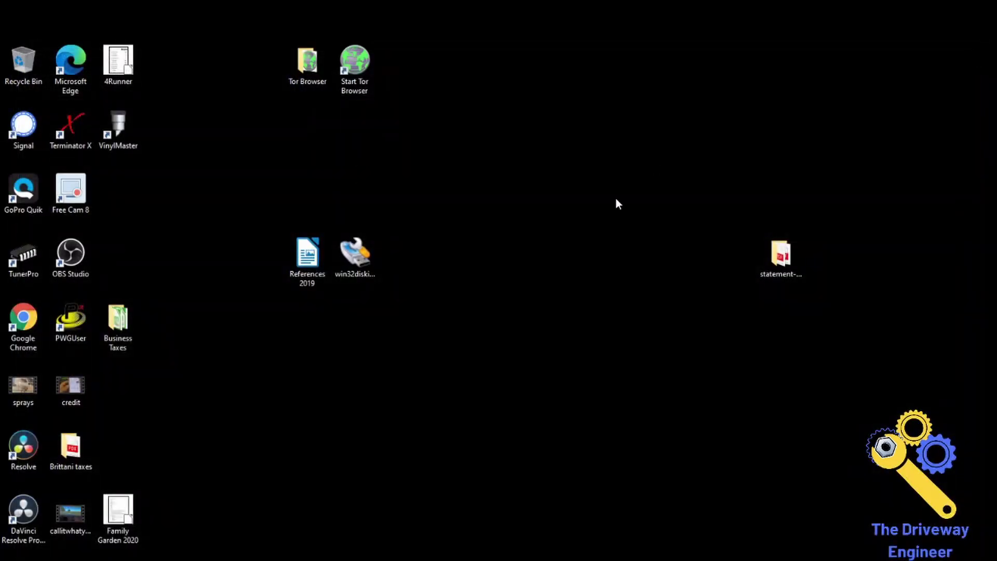
pyautogui.press('super')
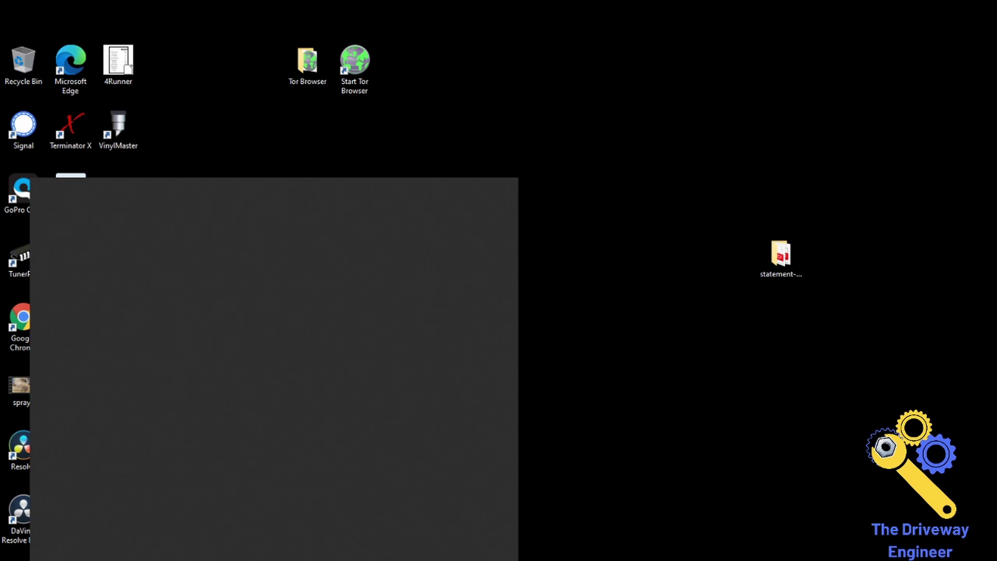
pyautogui.write('pcm')
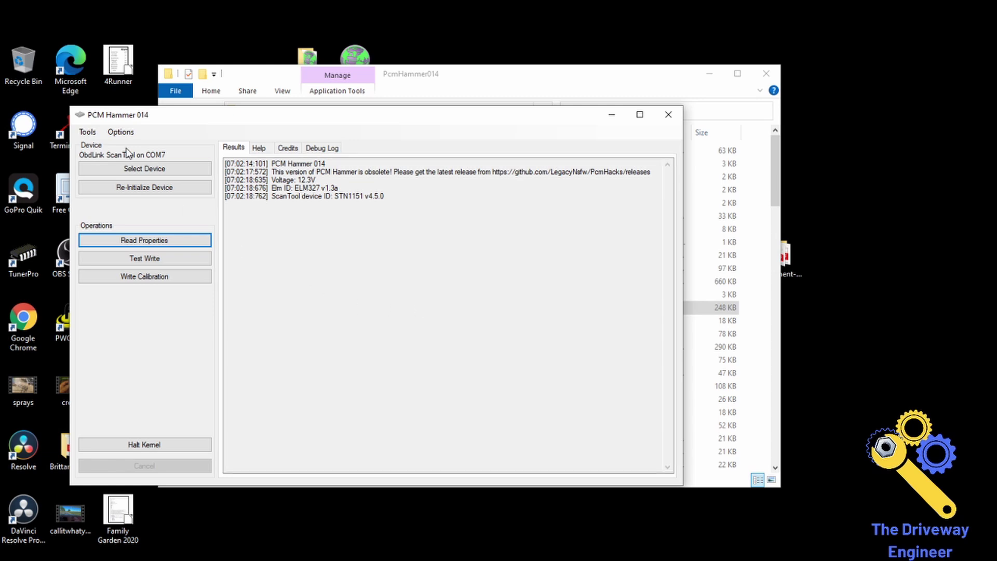
# Start Write OS, Calibration & Boot, accept the risk warning, and browse the .bin files in Downloads
pyautogui.click(84, 132)
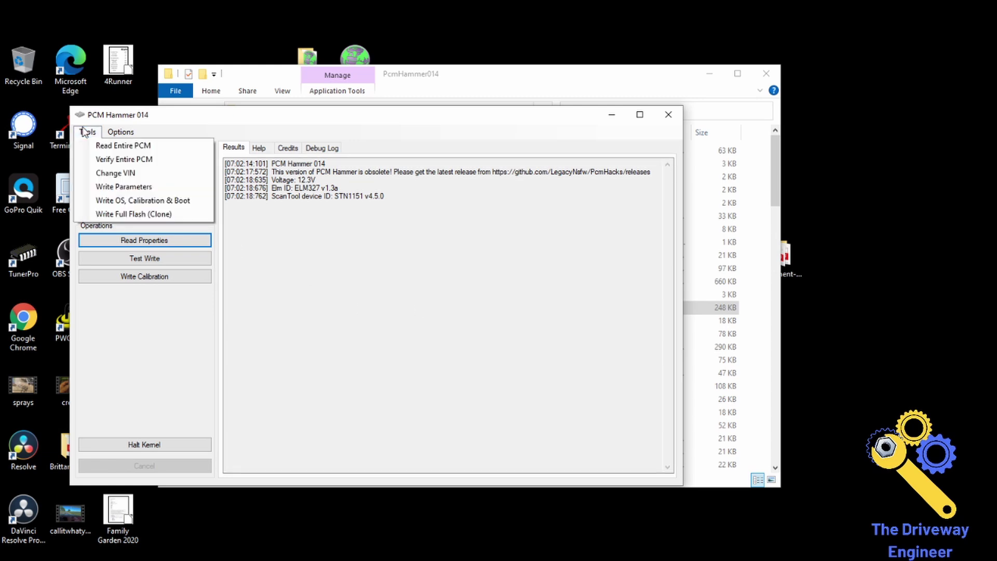
pyautogui.click(134, 203)
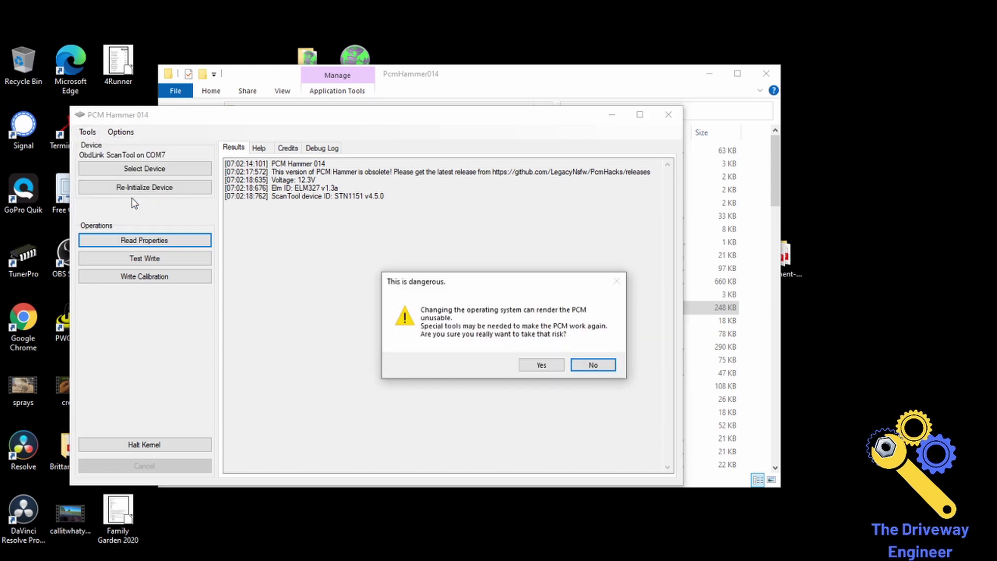
pyautogui.click(550, 370)
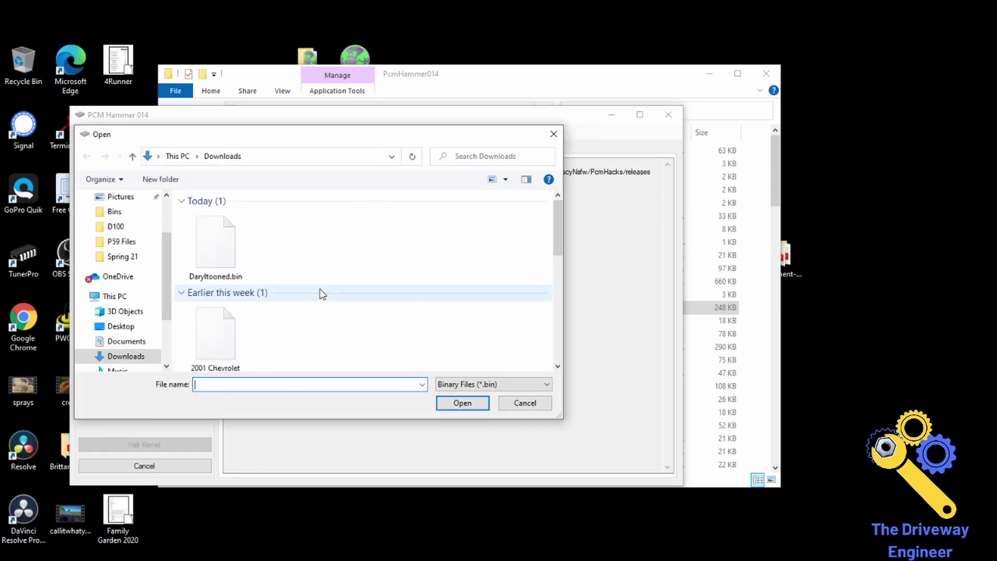
pyautogui.scroll(-3, 561, 369)
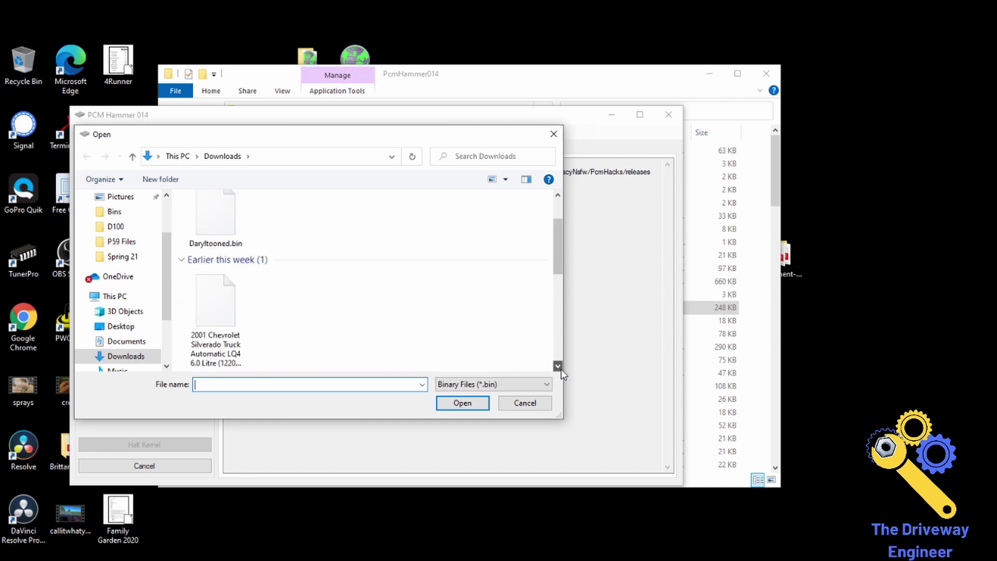
pyautogui.scroll(-3, 561, 369)
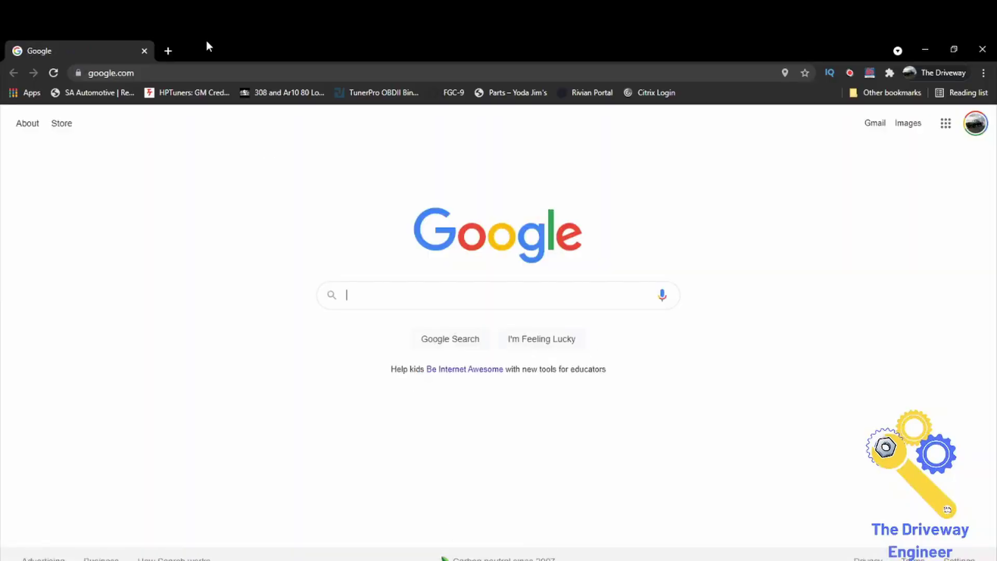
# Browse gearhead-efi.com to the 2004 TunerPro Bin Files thread and get the '04 Chevy 1500 bins
pyautogui.click(208, 68)
pyautogui.write('gearhead-efi')
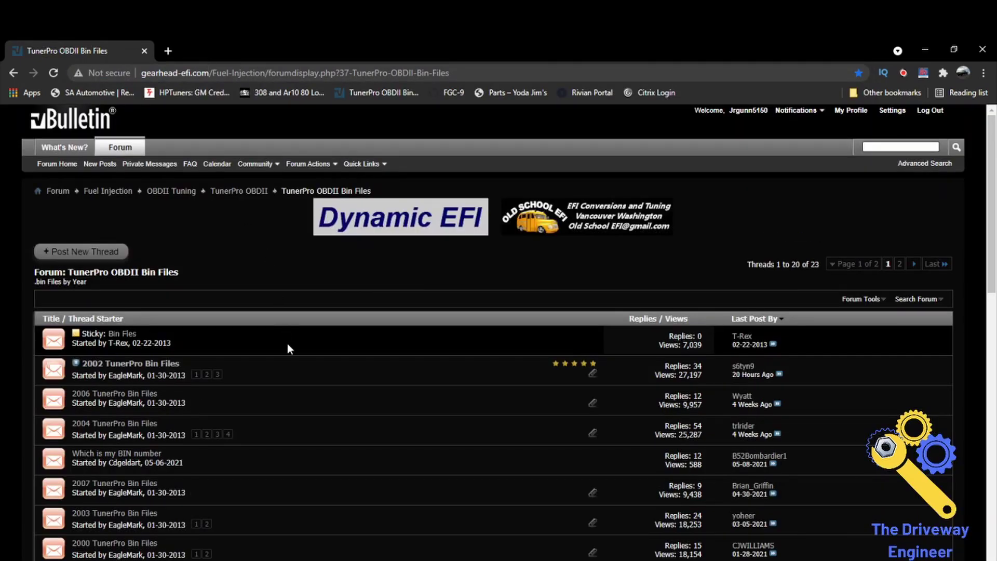
pyautogui.click(176, 363)
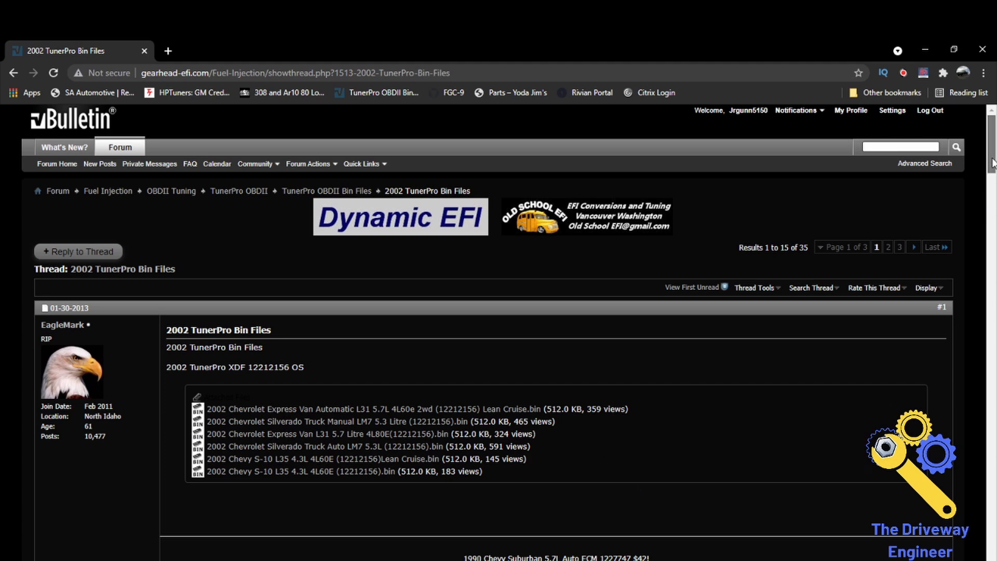
pyautogui.moveTo(992, 163); pyautogui.dragTo(992, 187)
pyautogui.hotkey('alt', 'Left')
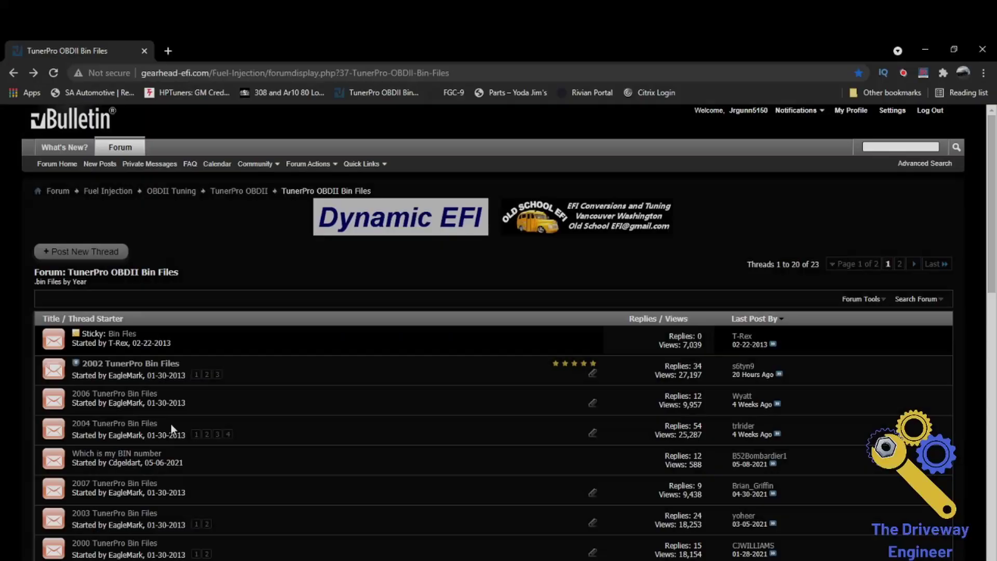
pyautogui.click(139, 430)
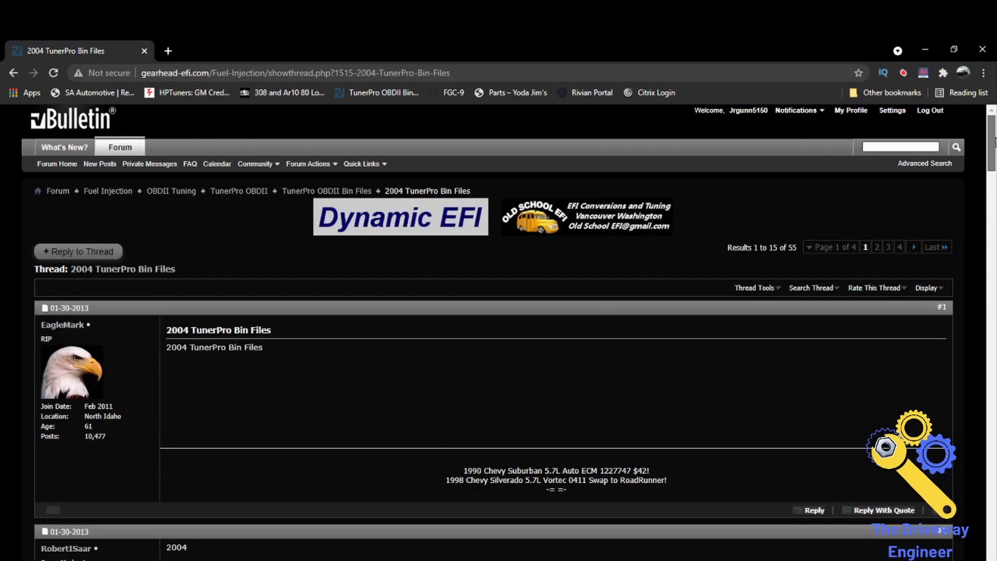
pyautogui.moveTo(995, 143); pyautogui.dragTo(995, 280)
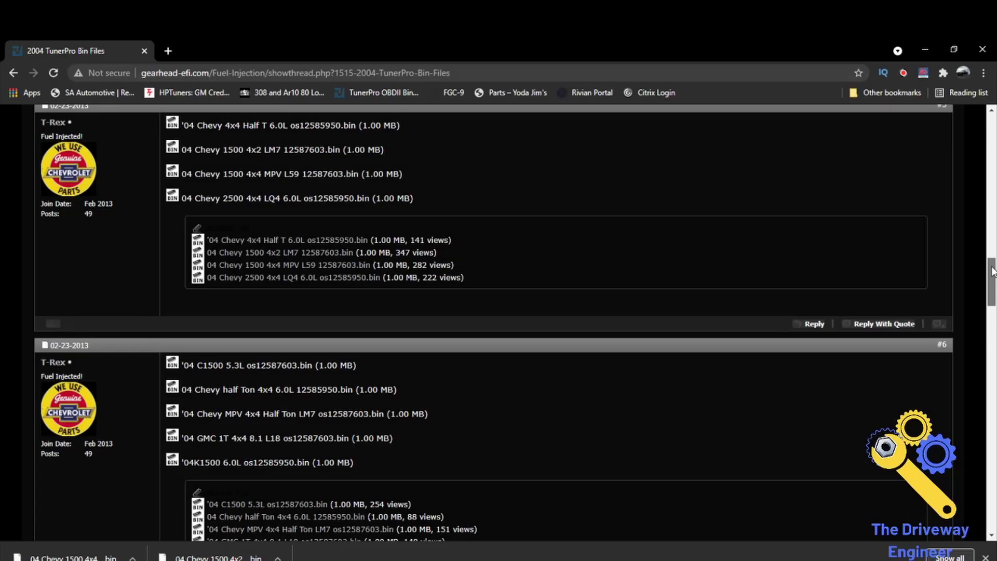
pyautogui.moveTo(992, 278); pyautogui.dragTo(991, 299)
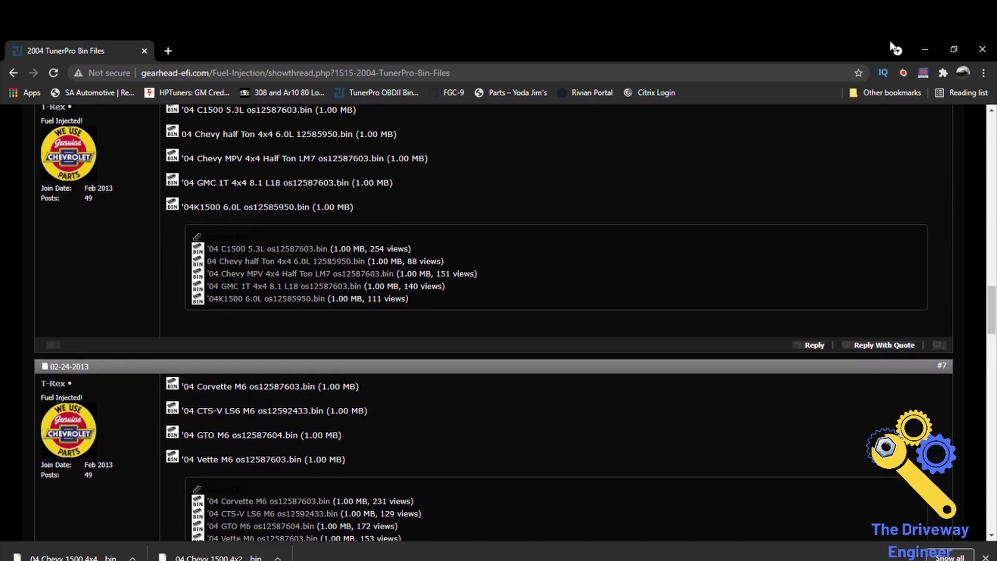
# Write the new OS, calibration and boot from the bin file, then halt the kernel and close PCM Hammer
pyautogui.click(923, 50)
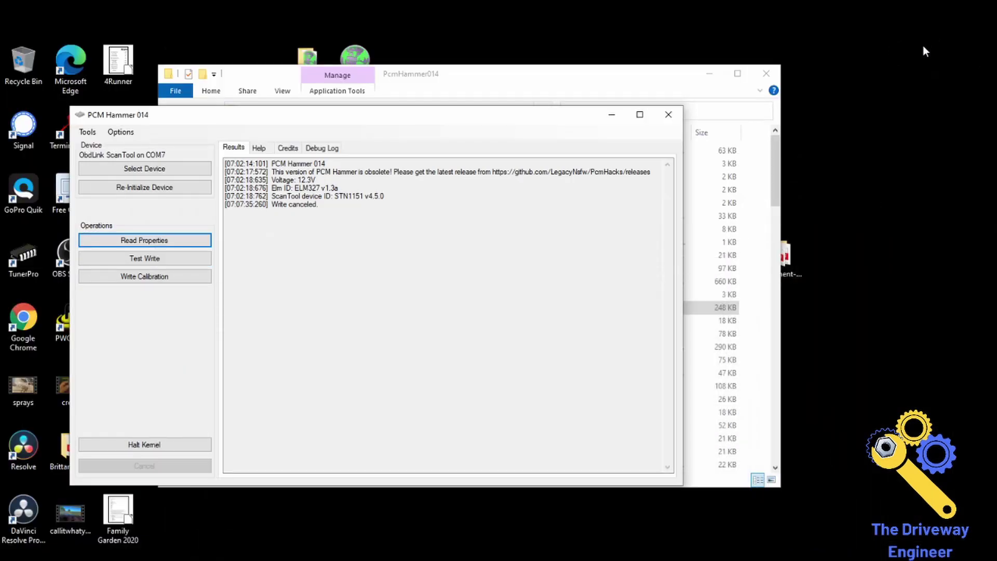
pyautogui.click(88, 131)
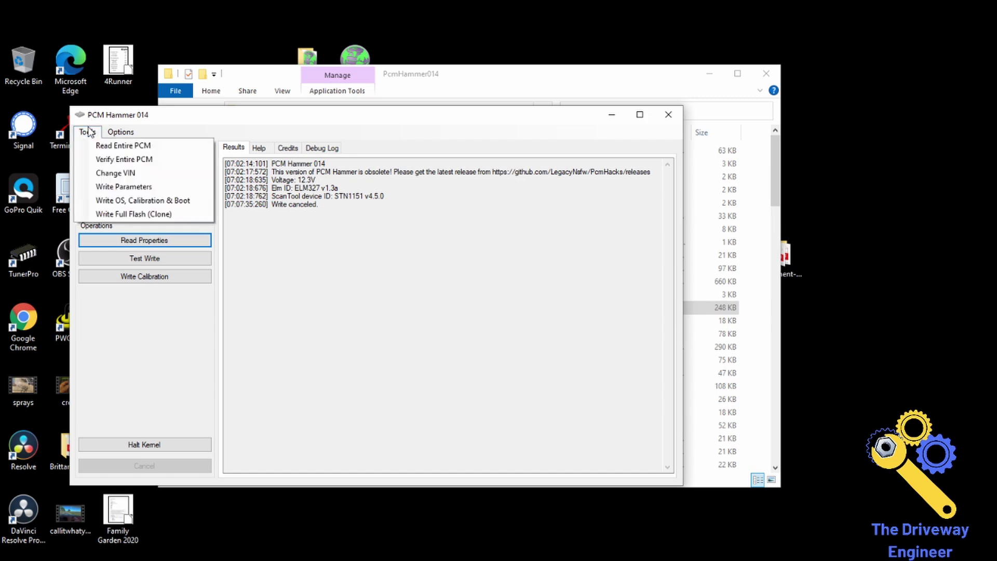
pyautogui.click(127, 200)
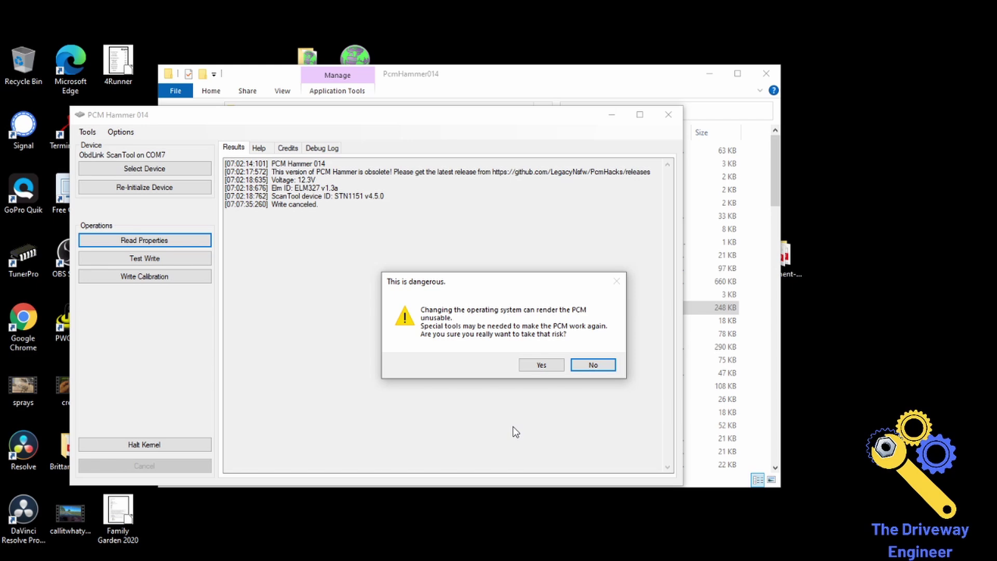
pyautogui.click(541, 365)
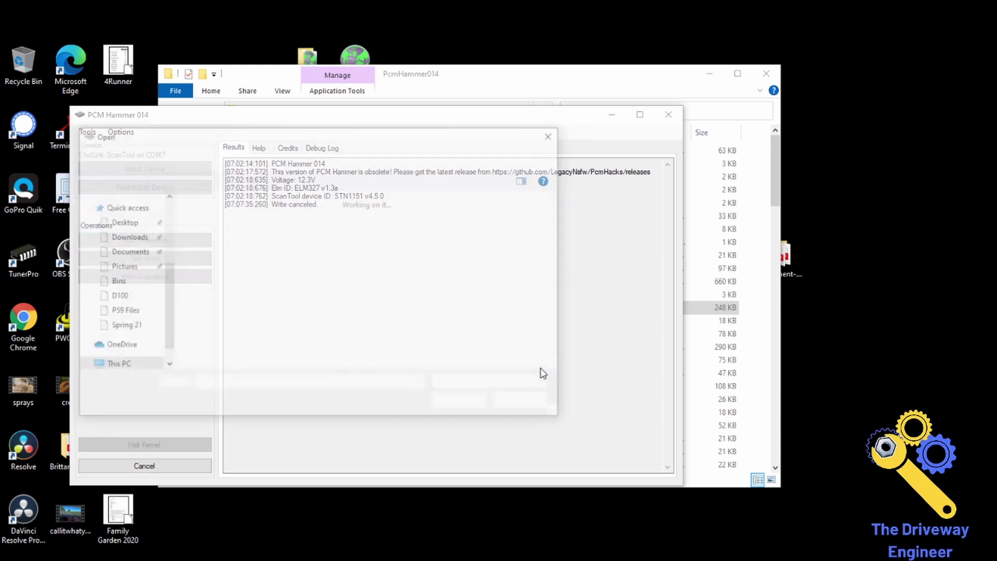
pyautogui.doubleClick(222, 235)
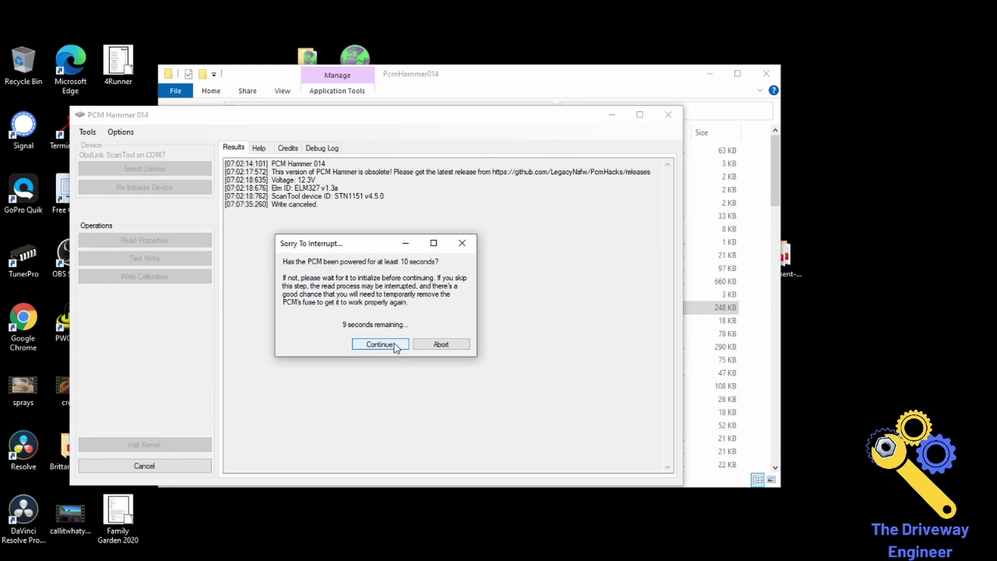
pyautogui.click(395, 346)
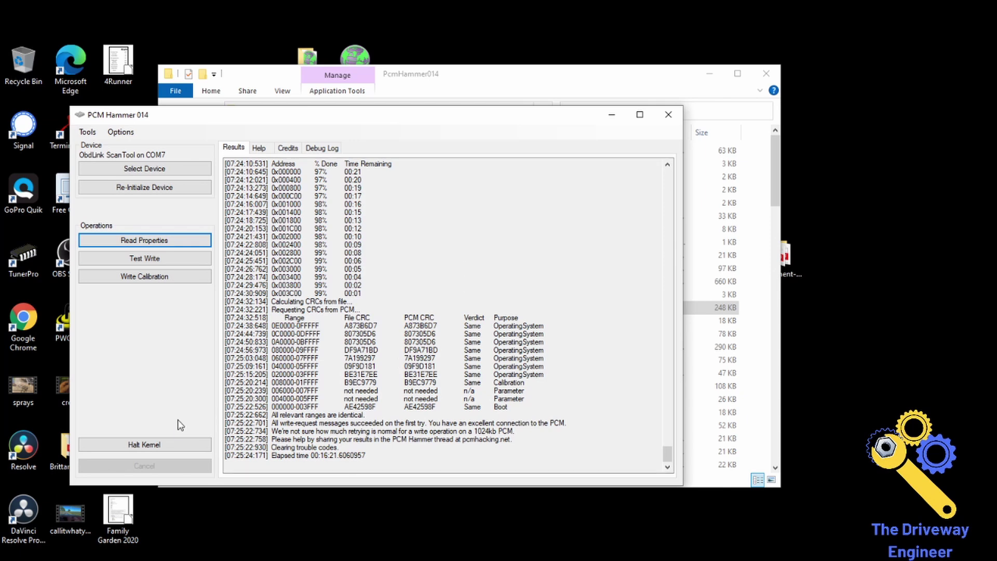
pyautogui.click(178, 445)
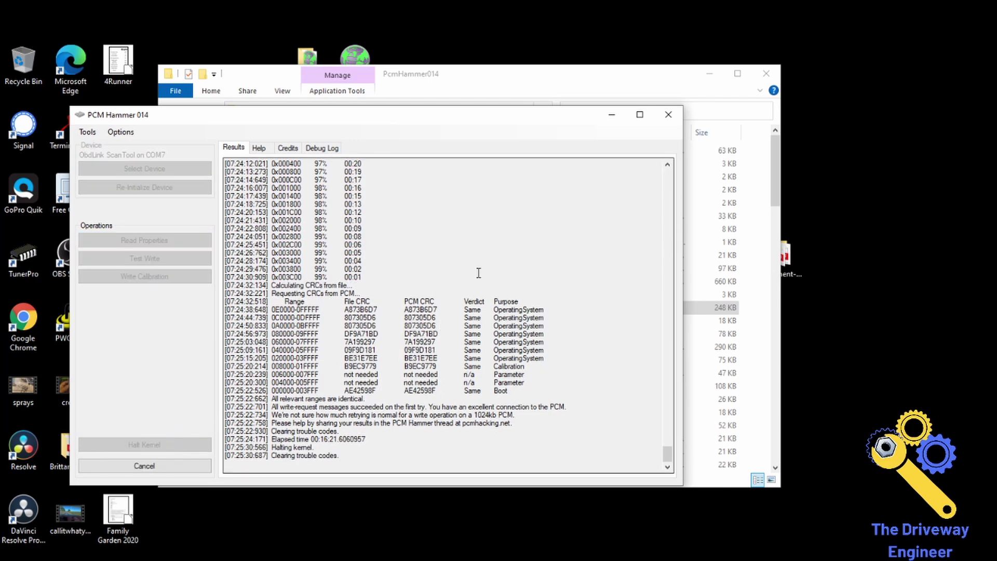
pyautogui.click(670, 115)
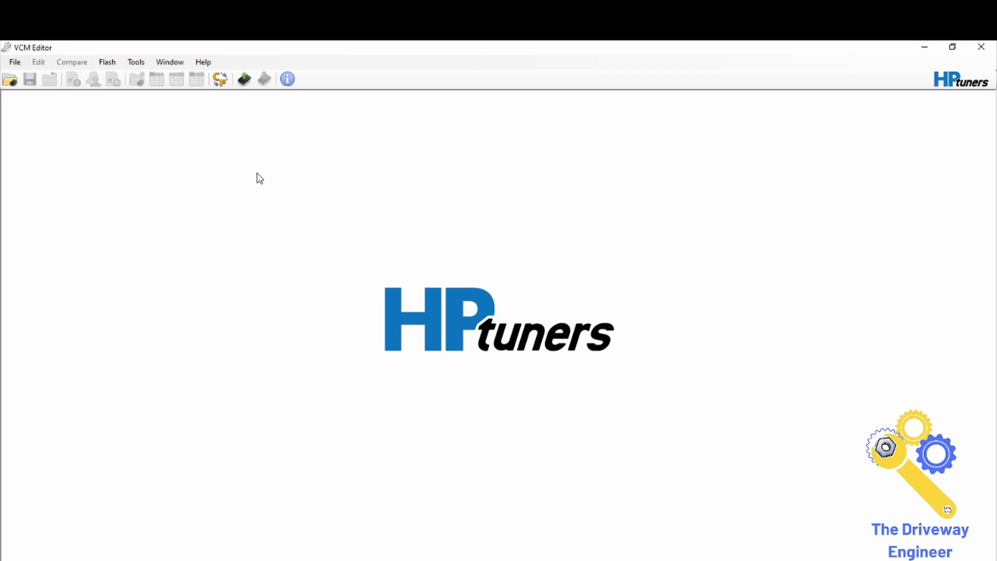
# Read the PCM and save the tune as the owner's name plus 'OS Swapped' in P59 Files
pyautogui.click(245, 80)
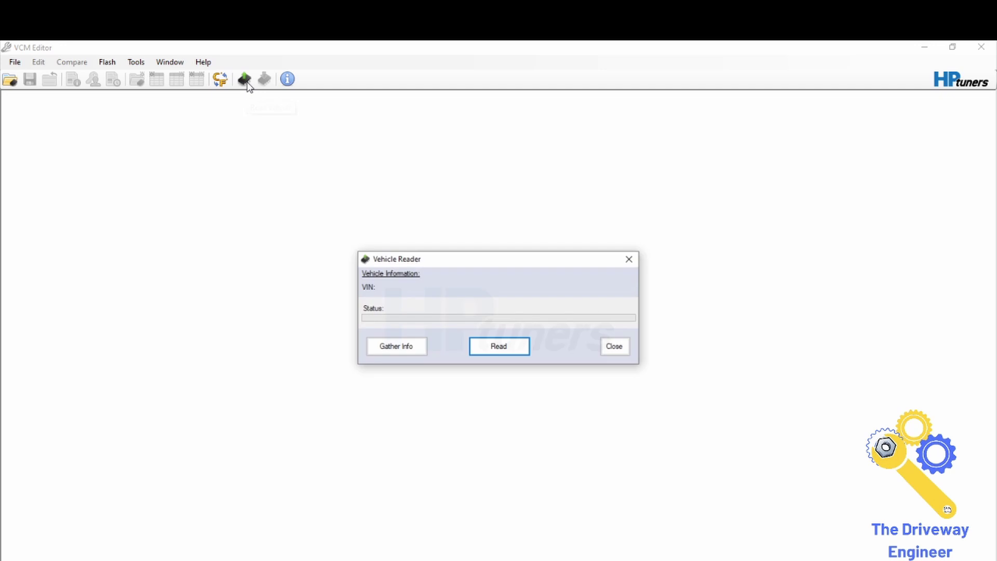
pyautogui.click(504, 353)
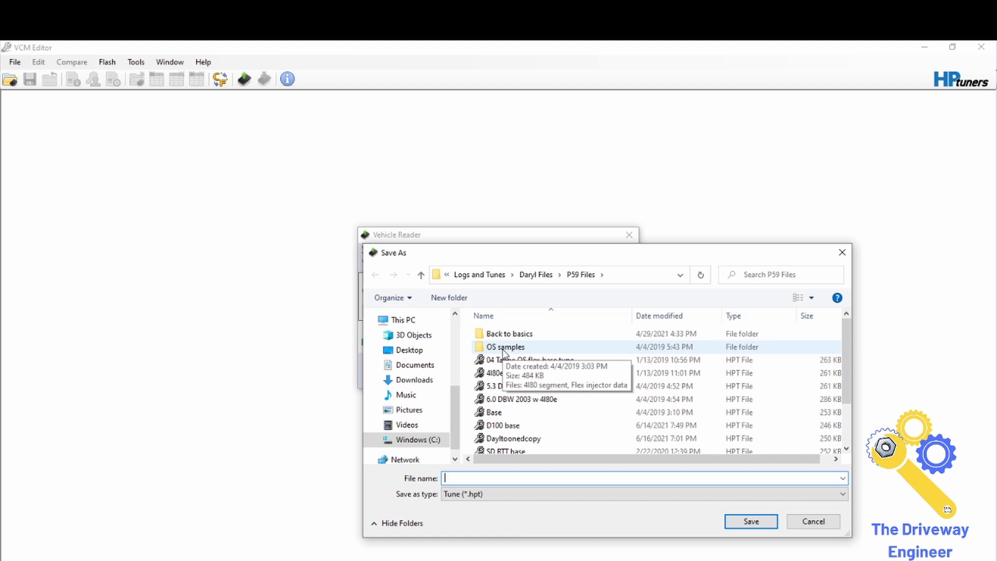
pyautogui.write('Daryl')
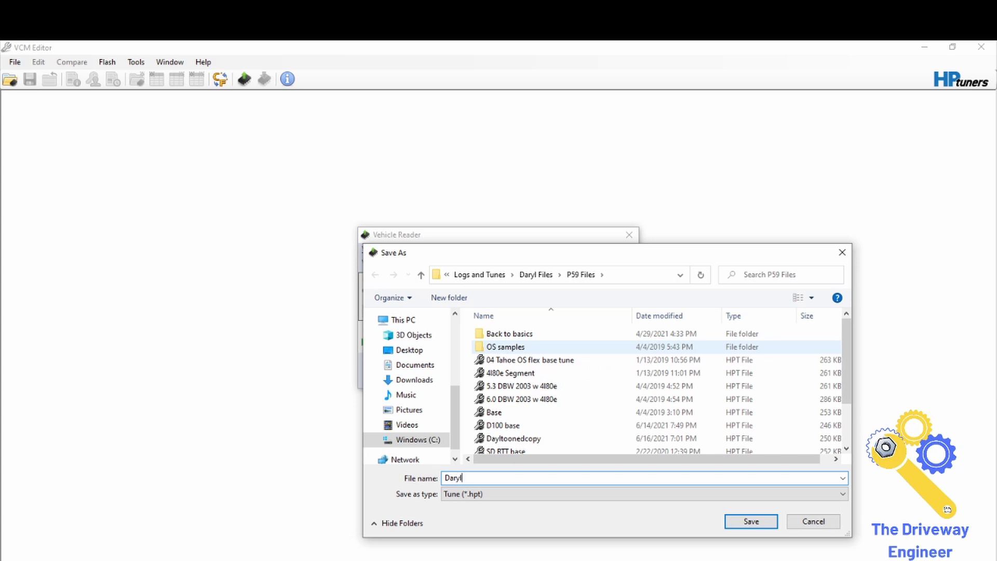
pyautogui.write(' OS Swapped')
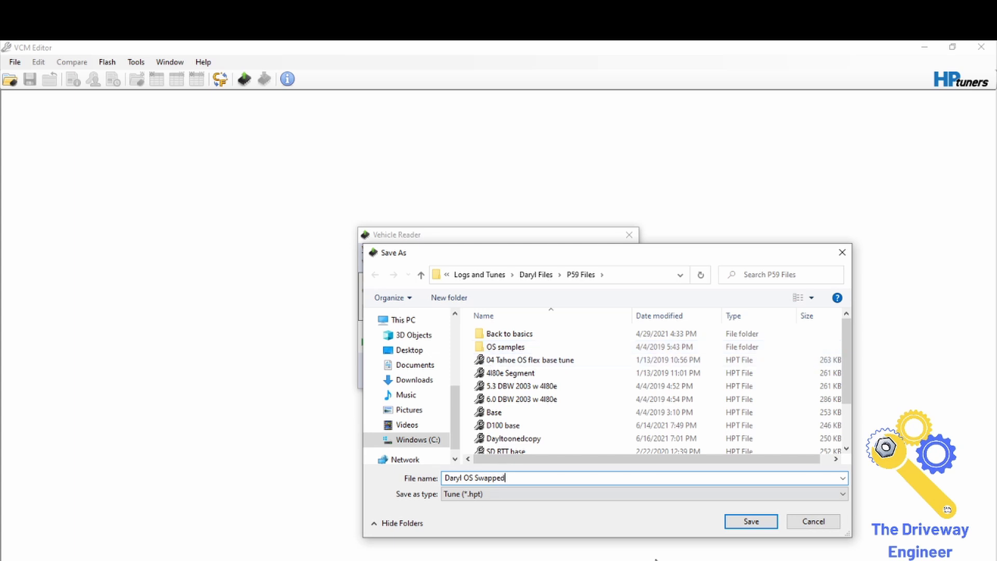
pyautogui.click(751, 521)
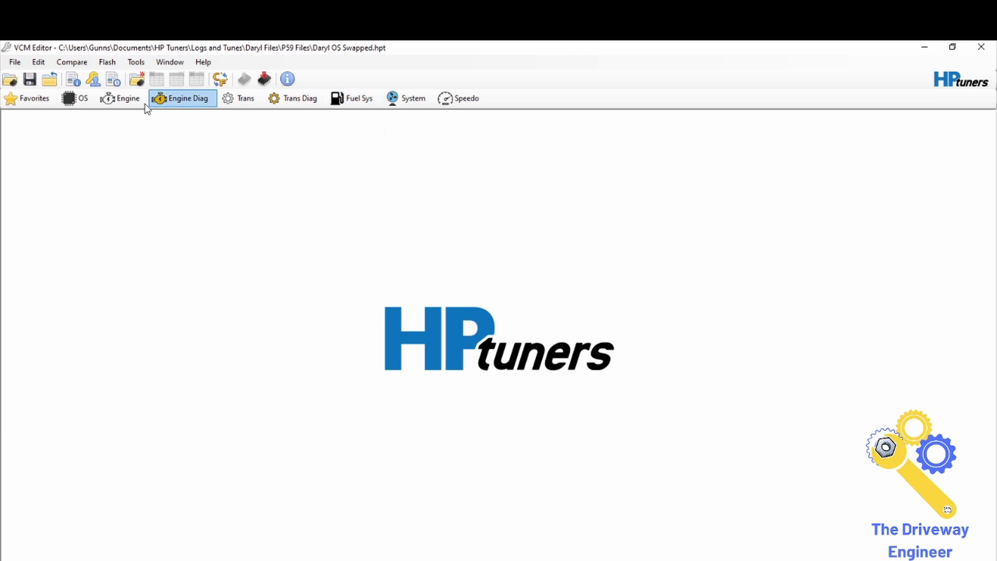
# Review the engine's General, Idle and Idle Airflow settings
pyautogui.click(120, 99)
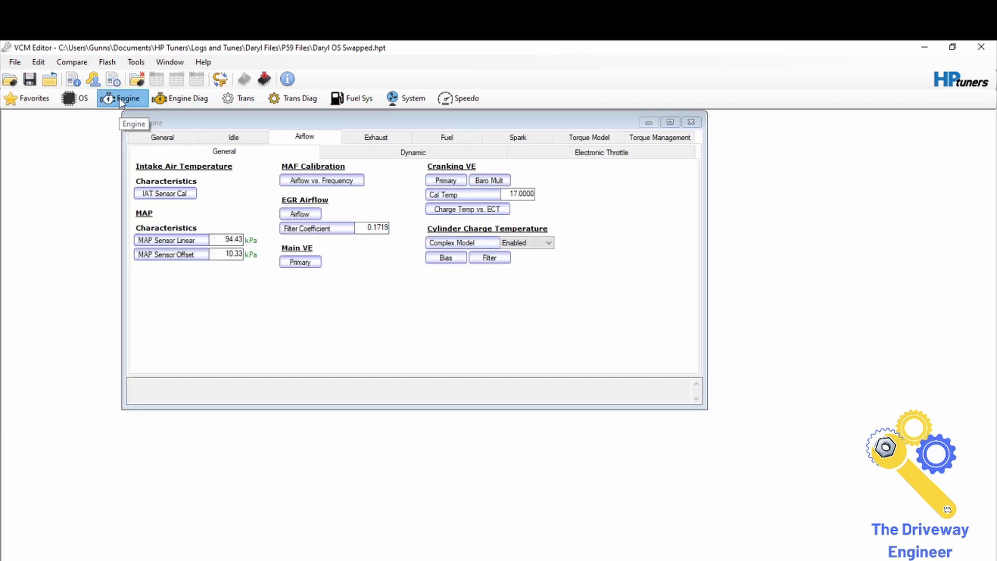
pyautogui.click(164, 139)
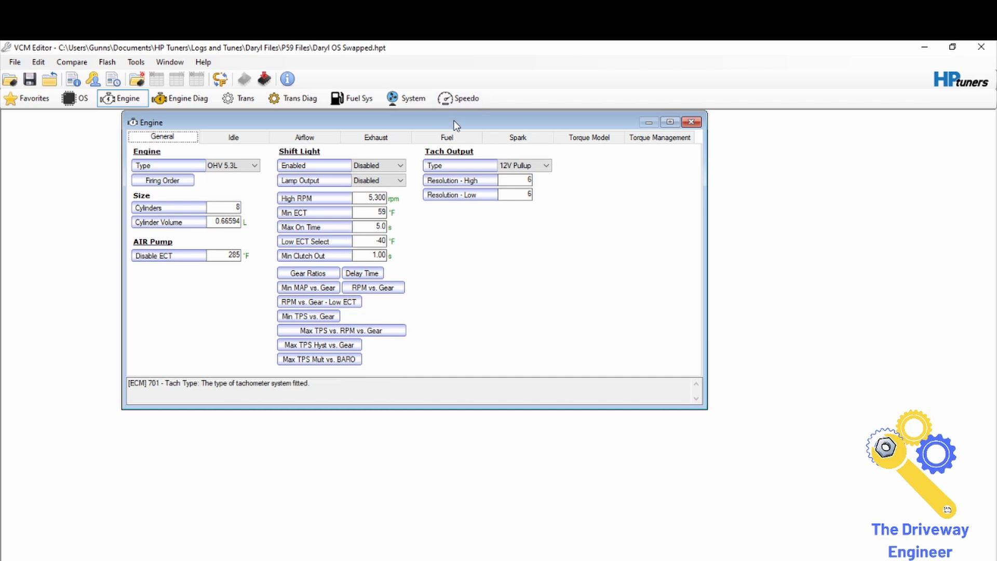
pyautogui.click(242, 136)
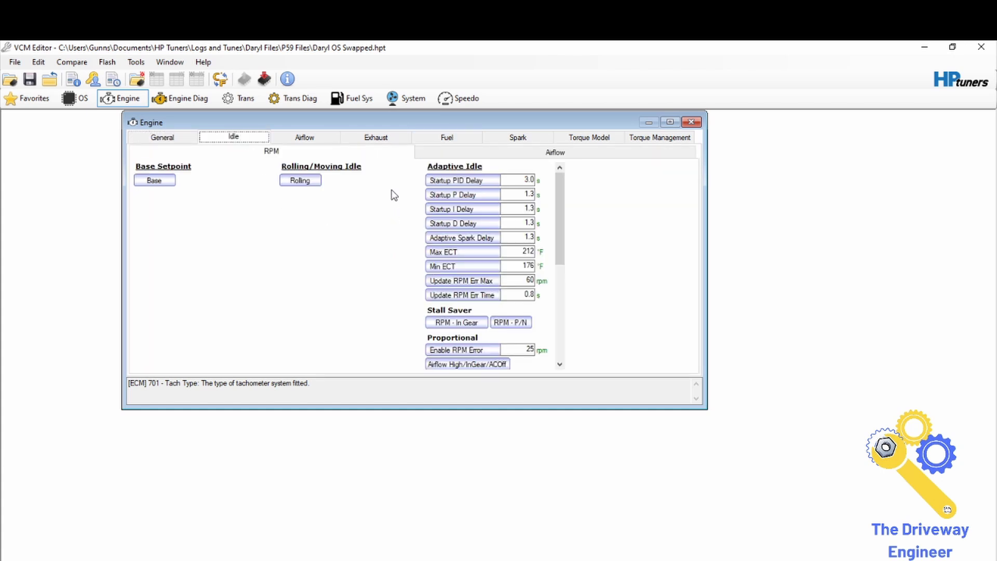
pyautogui.click(534, 152)
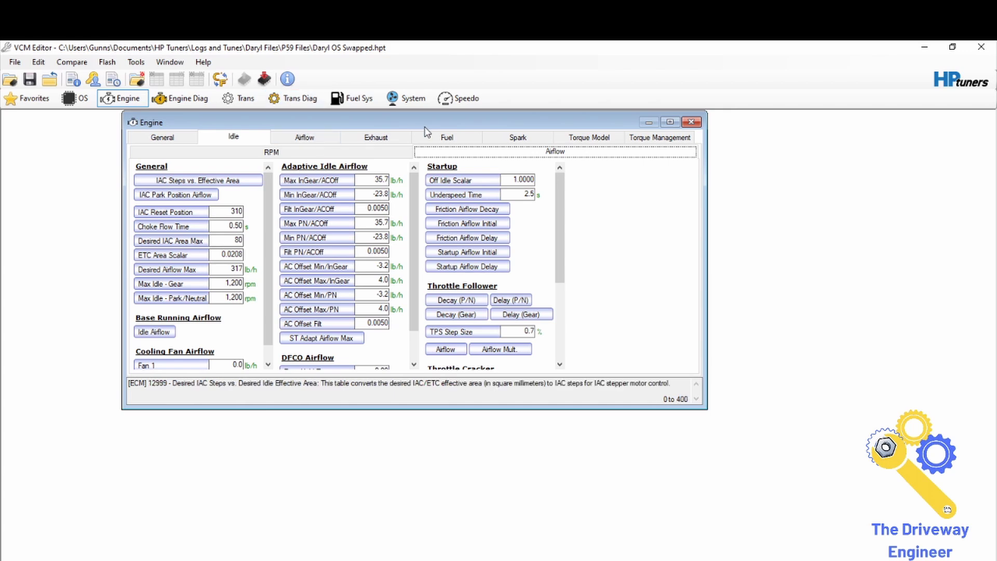
pyautogui.click(186, 138)
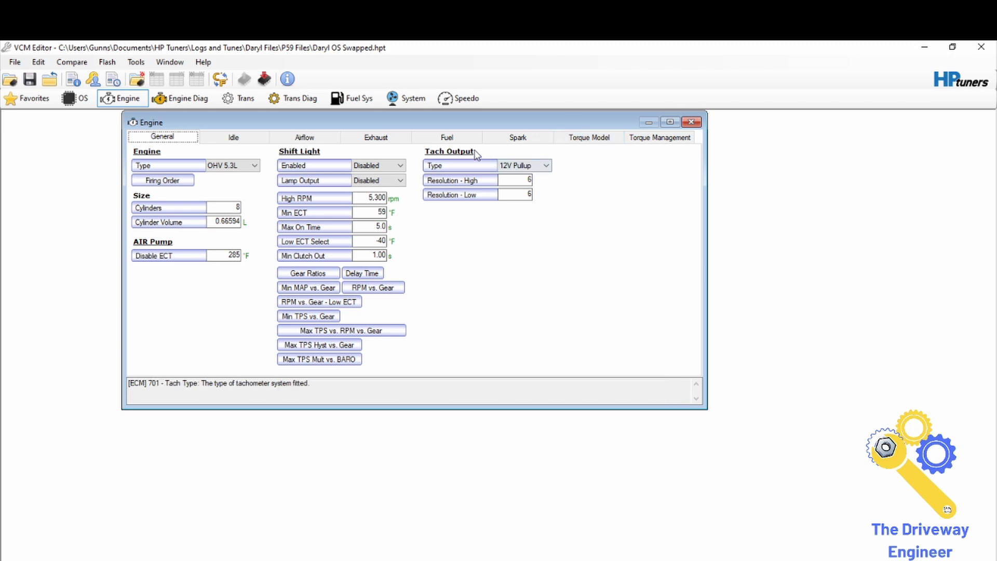
# Check under Fuel that Flex Fuel is Enabled
pyautogui.click(448, 138)
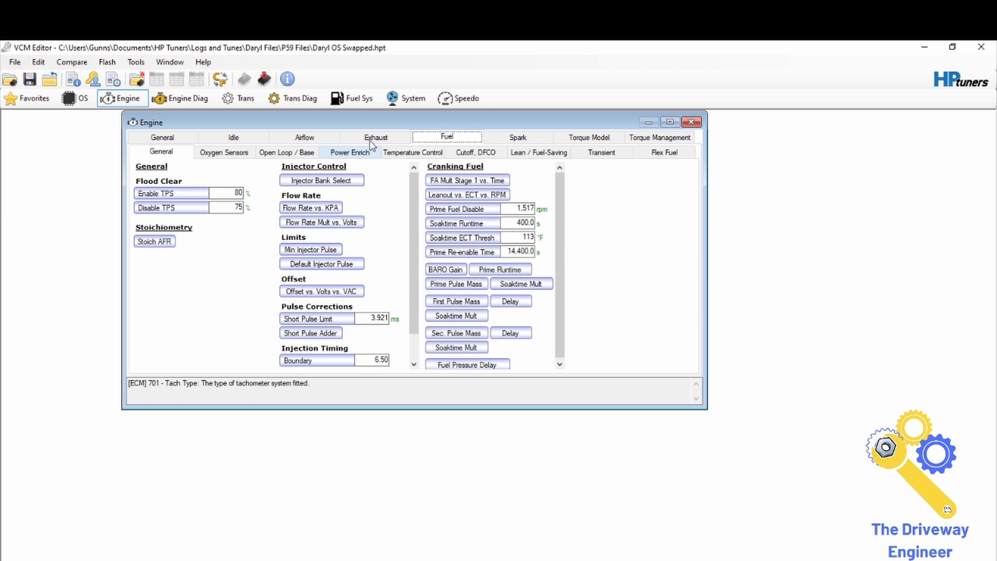
pyautogui.click(663, 156)
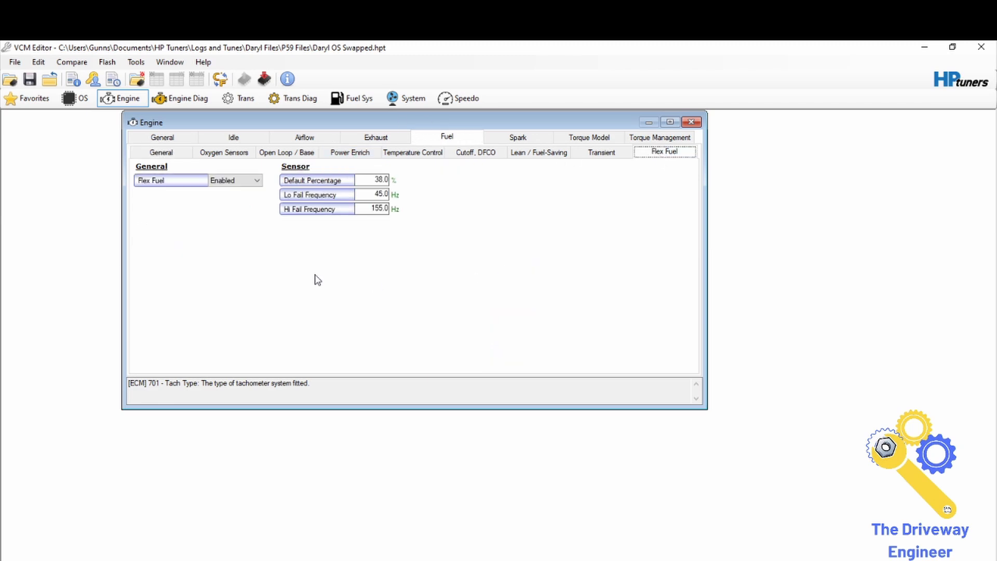
pyautogui.click(162, 153)
pyautogui.click(167, 139)
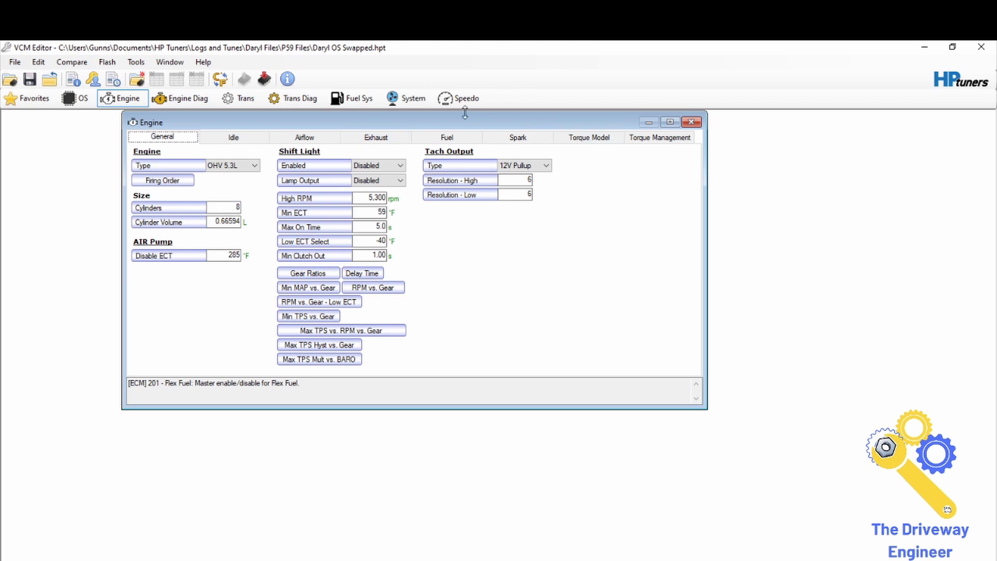
pyautogui.click(257, 99)
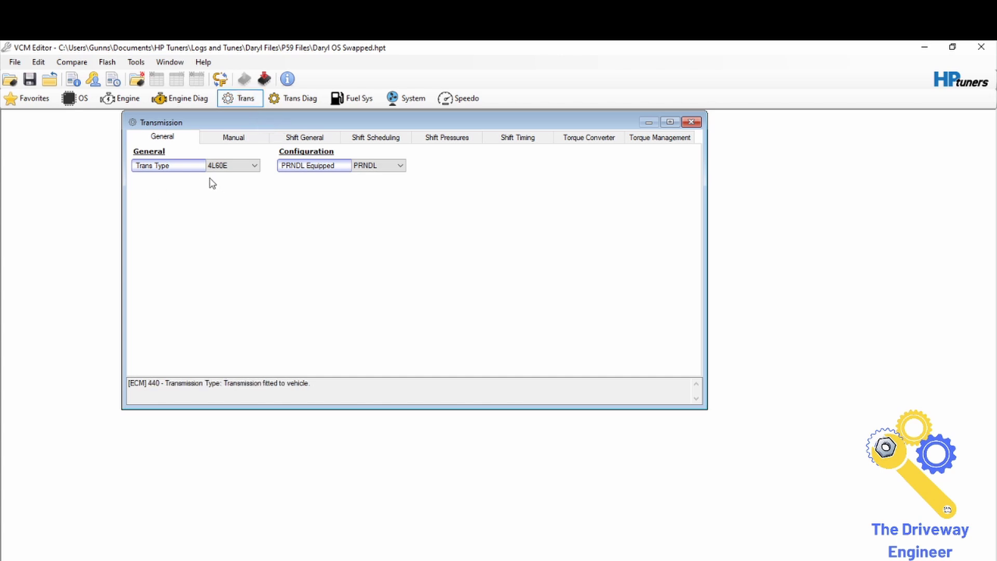
# Change System VATS Control to None for the GMT800 platform
pyautogui.click(426, 104)
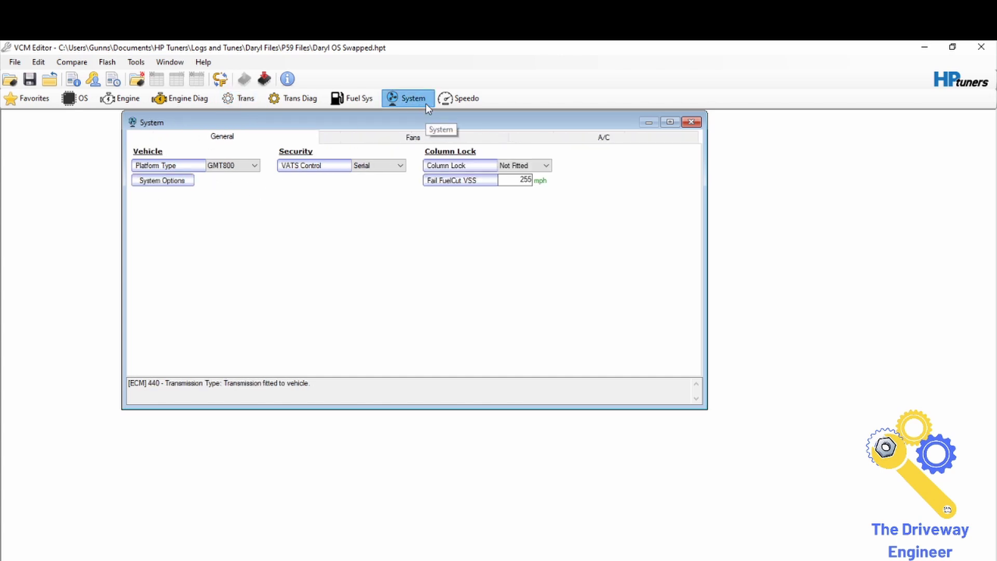
pyautogui.click(370, 166)
pyautogui.click(363, 193)
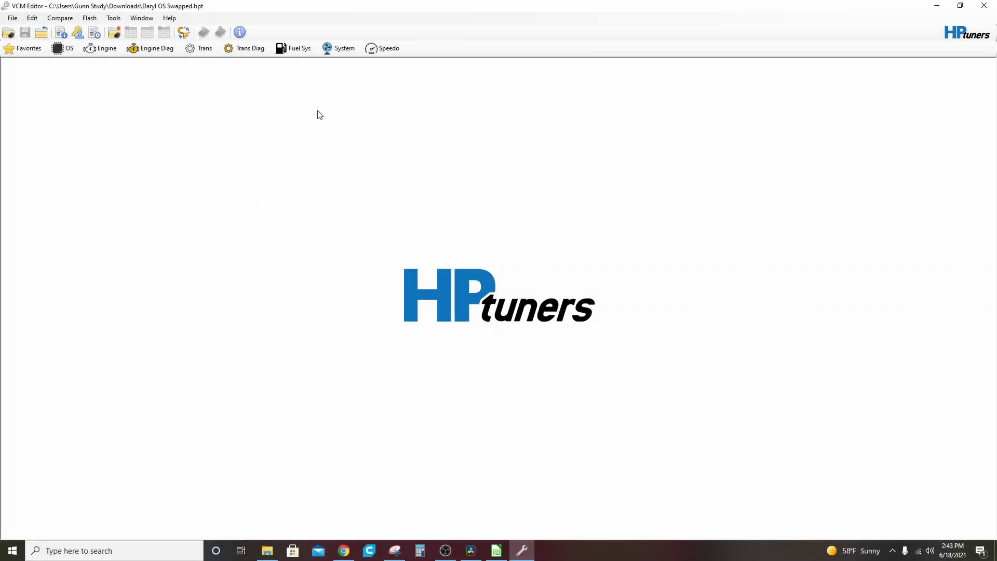
pyautogui.click(331, 48)
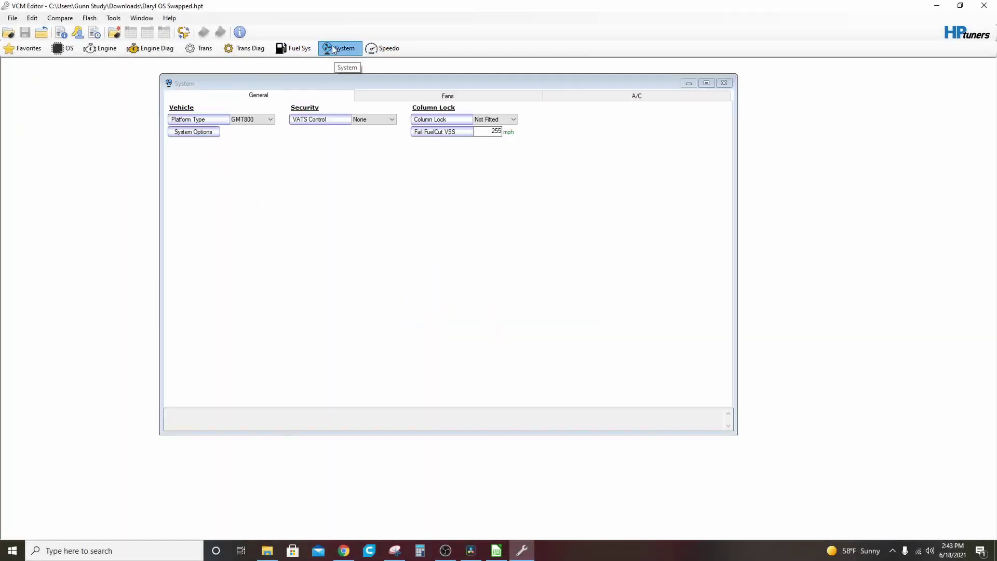
# Verify the GMT800 ETC value in System Options (1 = Fitted), then close the system settings
pyautogui.click(196, 132)
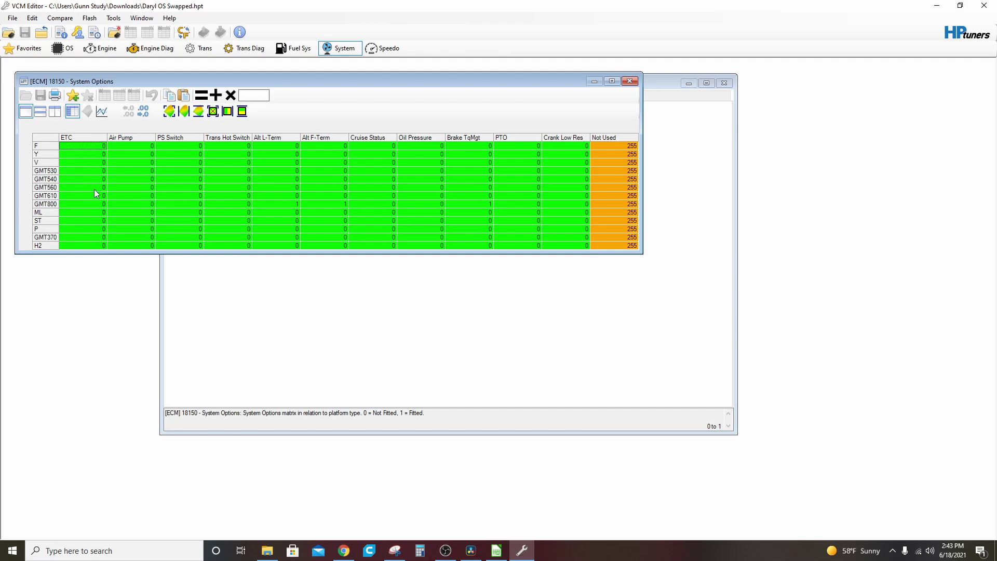
pyautogui.click(100, 207)
pyautogui.moveTo(395, 413); pyautogui.dragTo(425, 413)
pyautogui.click(81, 205)
pyautogui.click(629, 81)
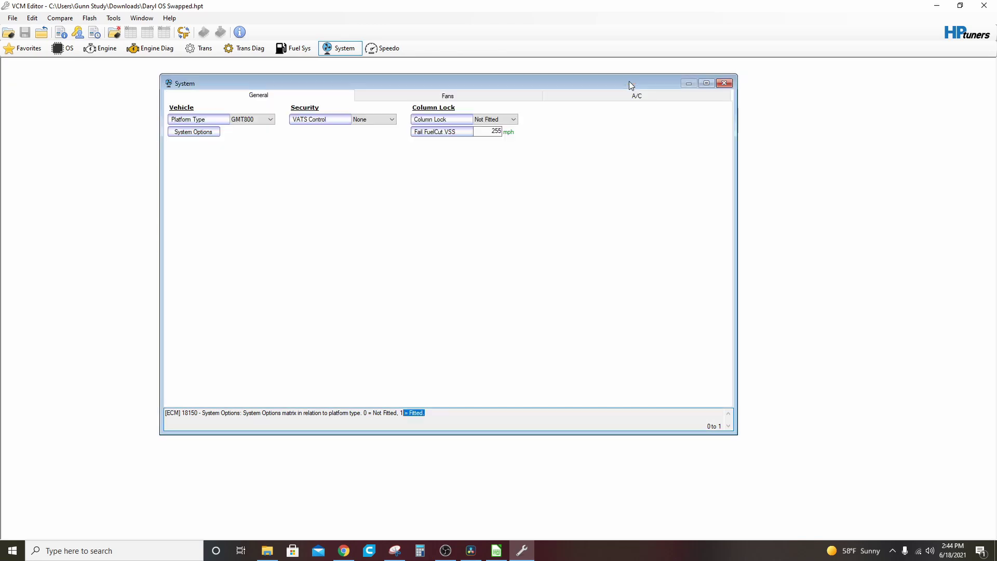
pyautogui.click(724, 84)
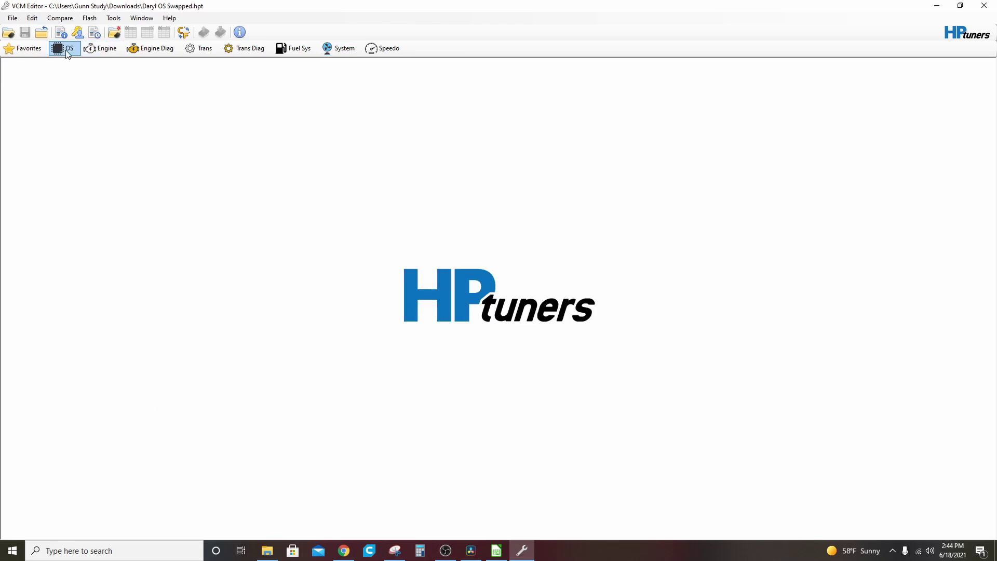
pyautogui.click(99, 50)
# Show the Engine Airflow tab with Cranking VE Cal Temp and MAP sensor values
pyautogui.click(349, 98)
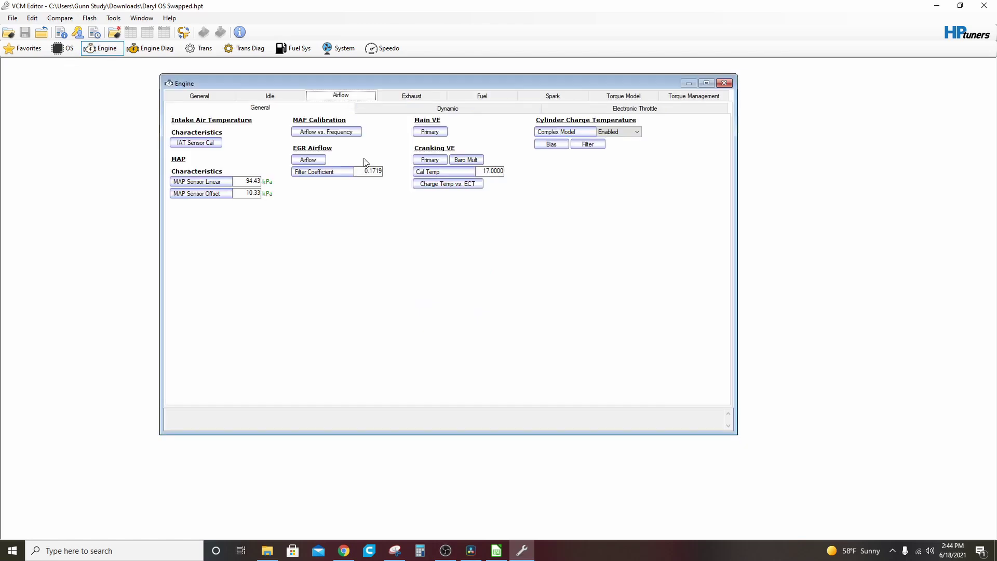